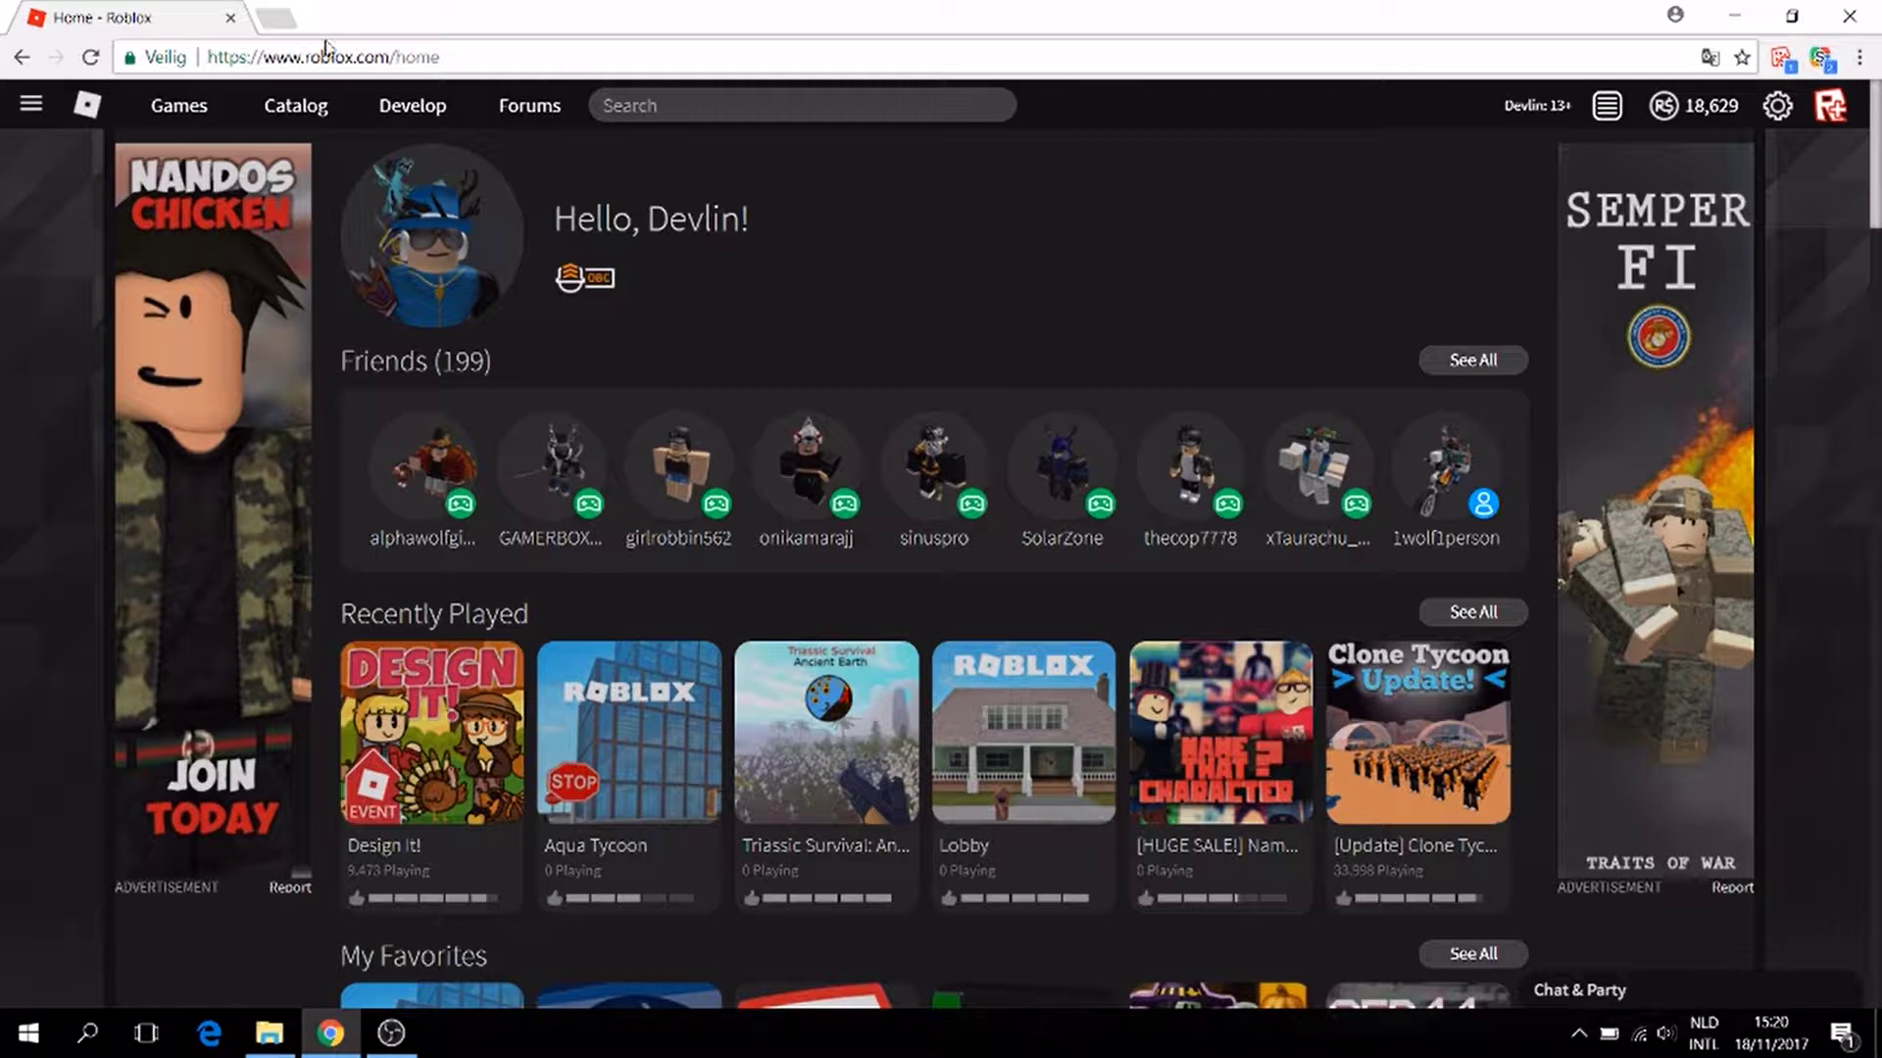
# Step: View the Stylish listing in the Chrome Web Store, then close that tab to return to Roblox
pyautogui.hotkey('ctrl', 't')
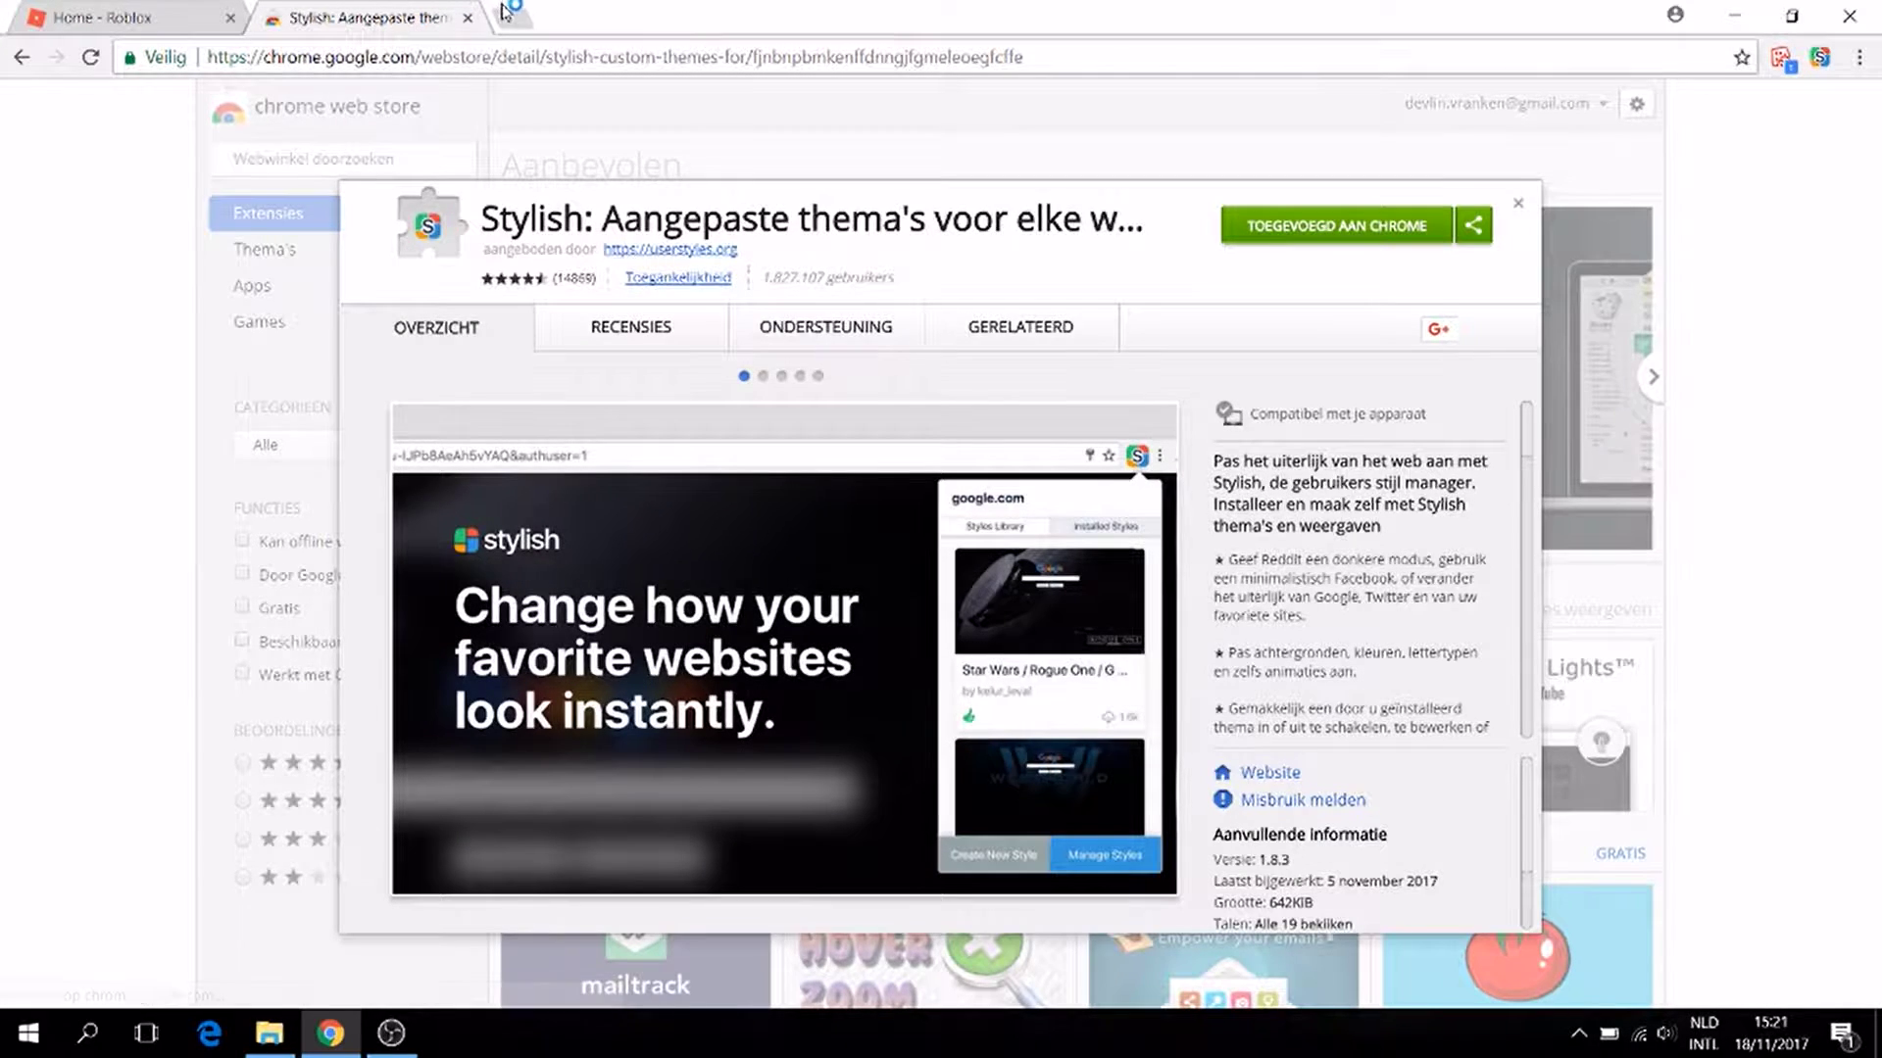
pyautogui.hotkey('ctrl', 'w')
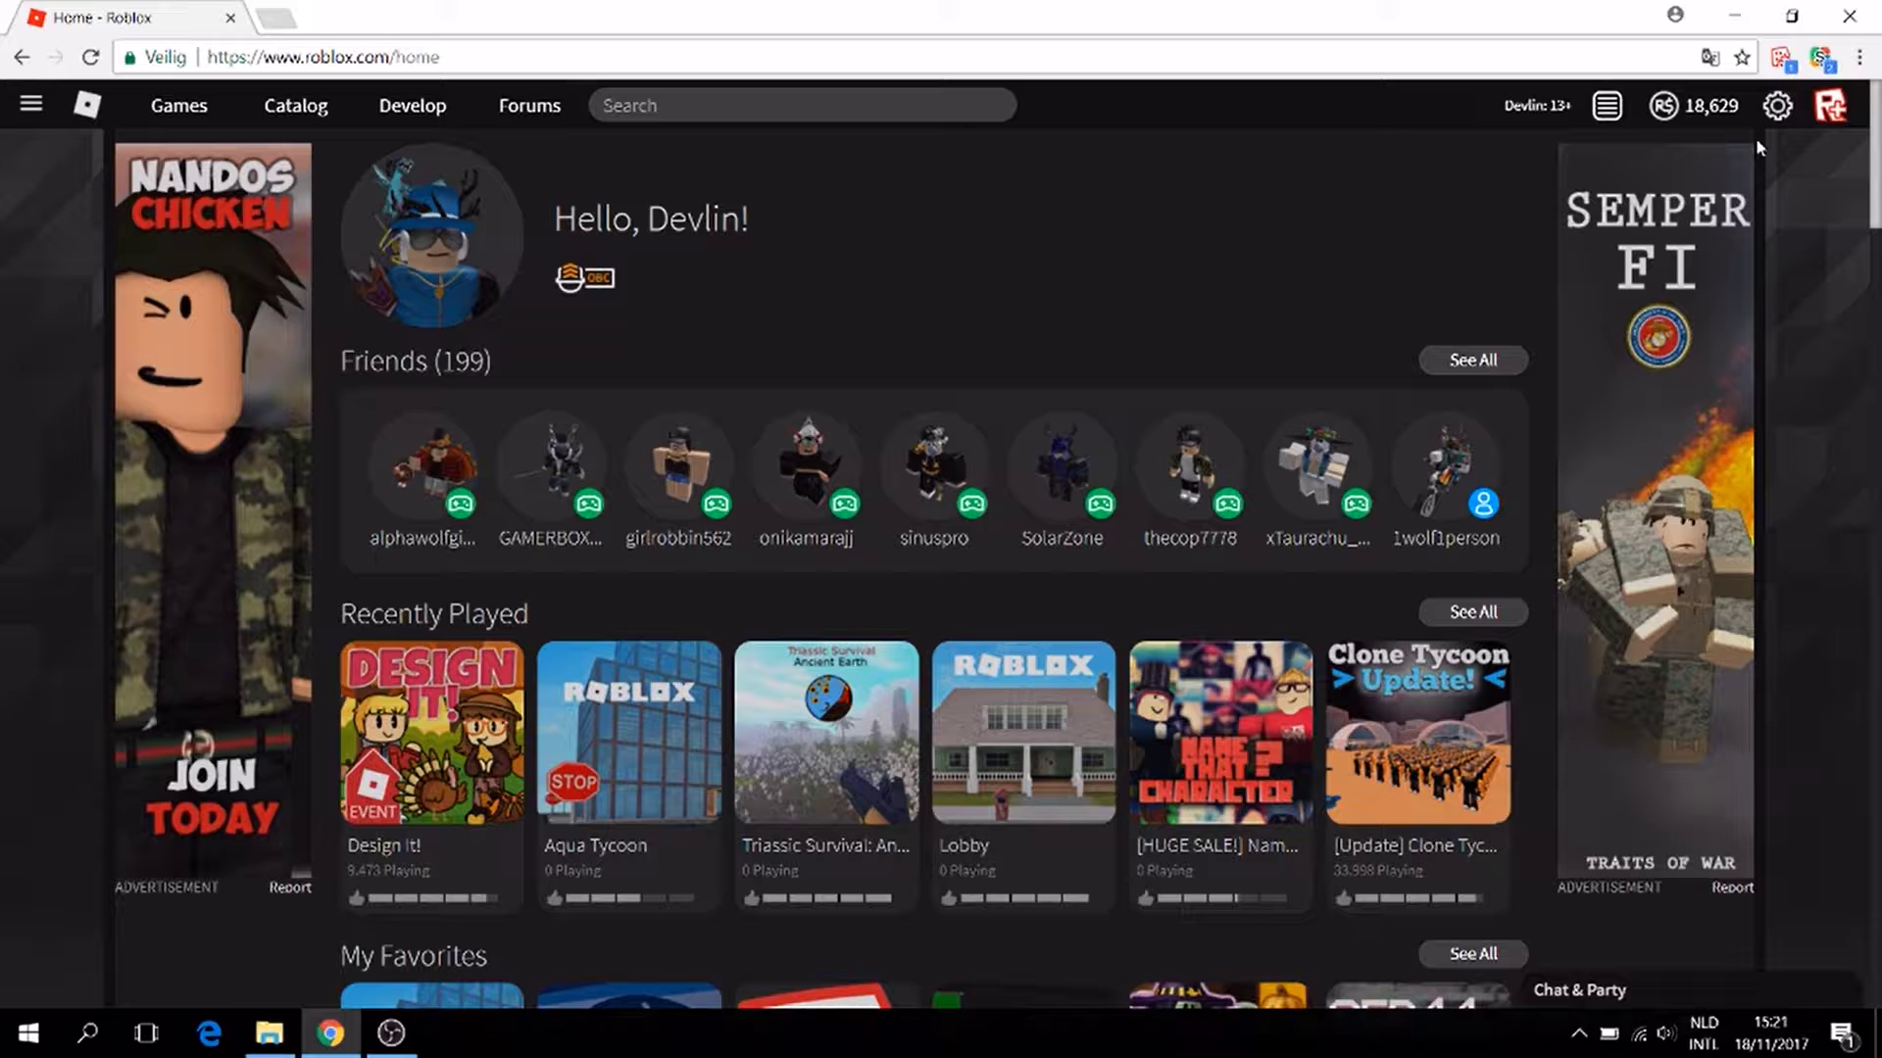
# Step: Open Stylish's Roblox styles list and turn Roundify for Roblox off and back on
pyautogui.click(1823, 62)
pyautogui.scroll(-3, 1681, 407)
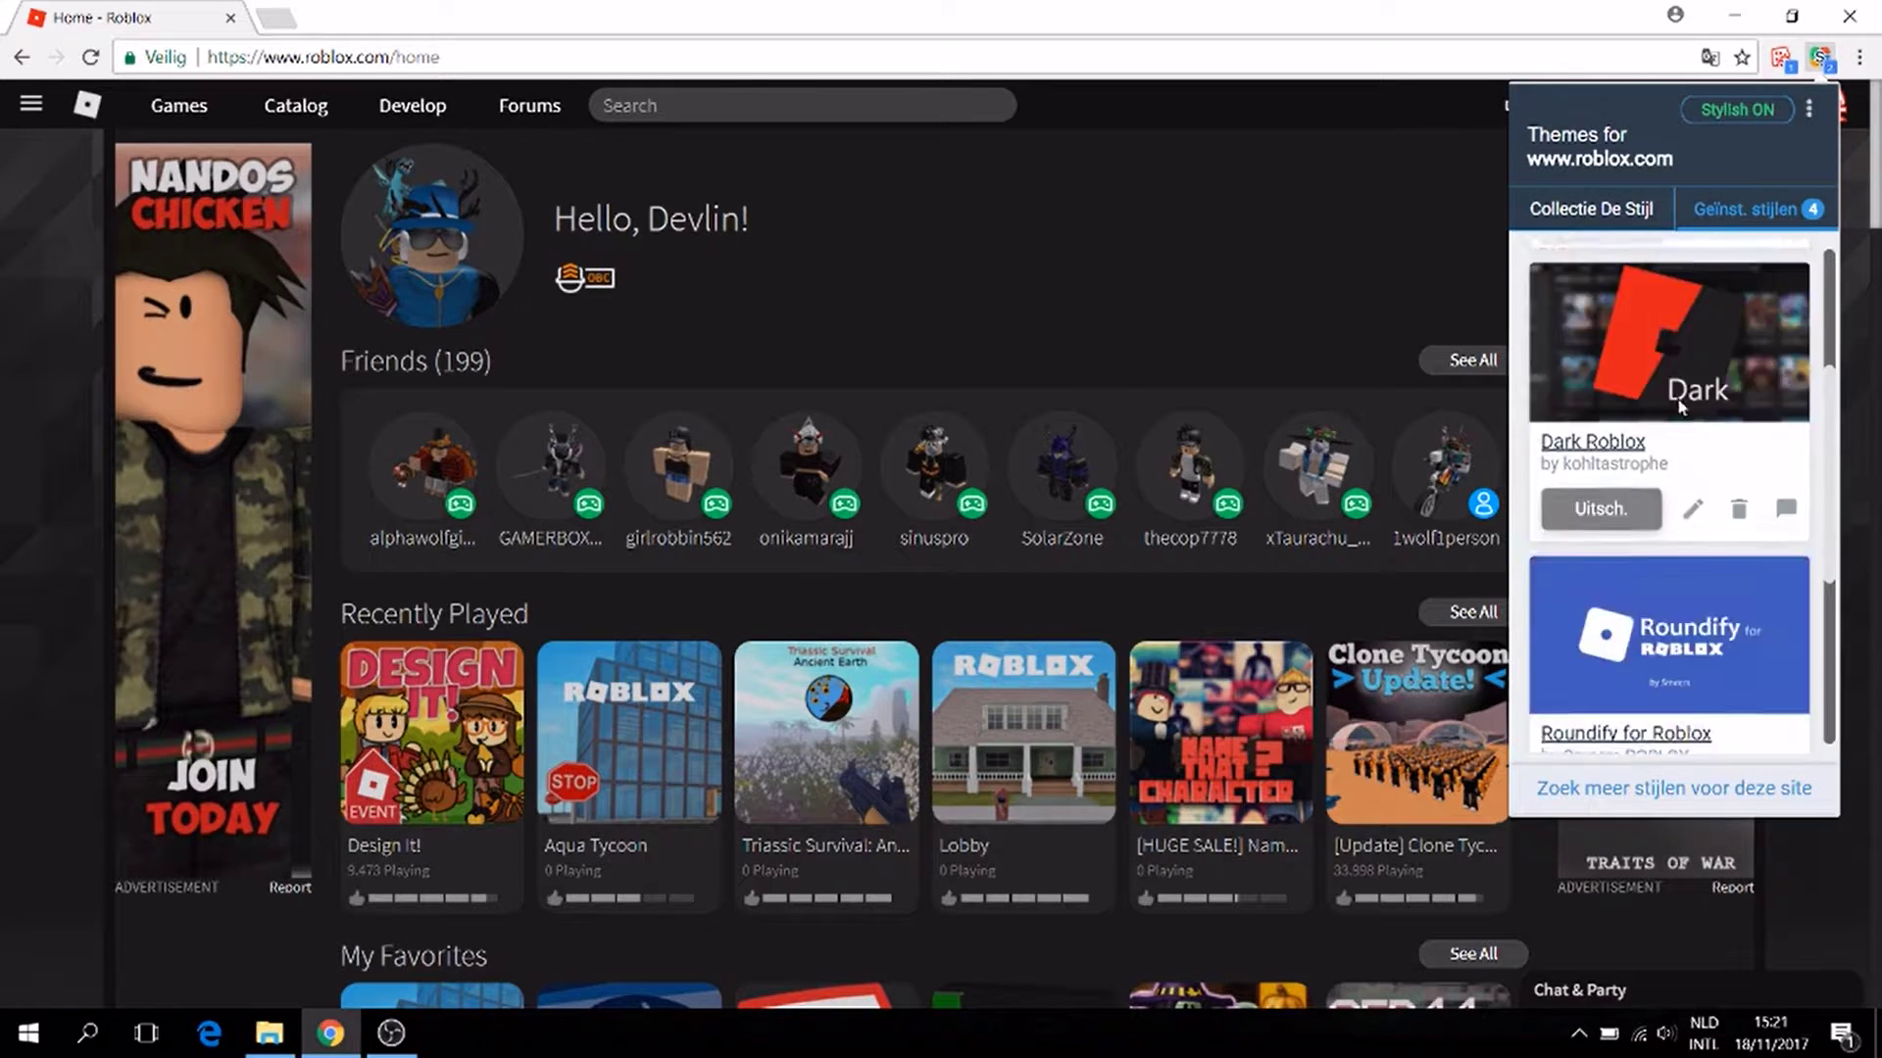
pyautogui.scroll(3, 1666, 421)
pyautogui.scroll(-3, 1666, 446)
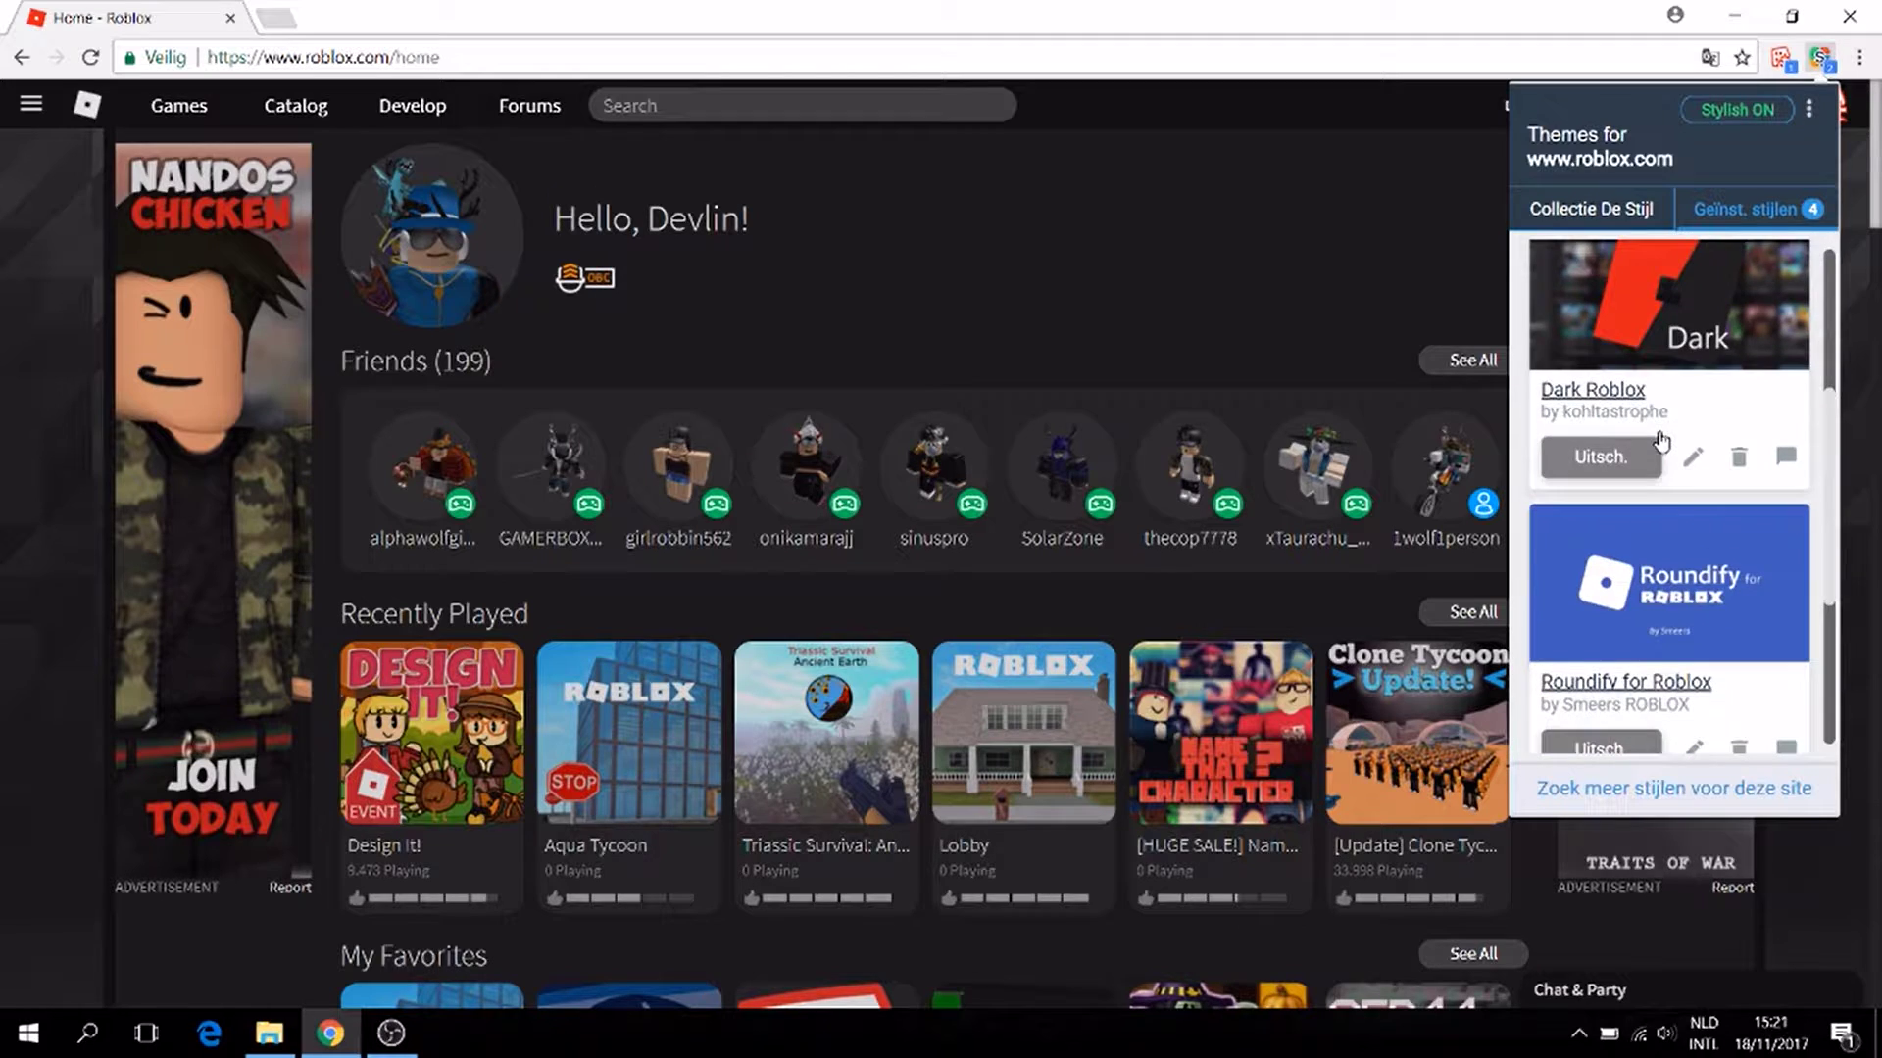
pyautogui.scroll(-2, 1671, 519)
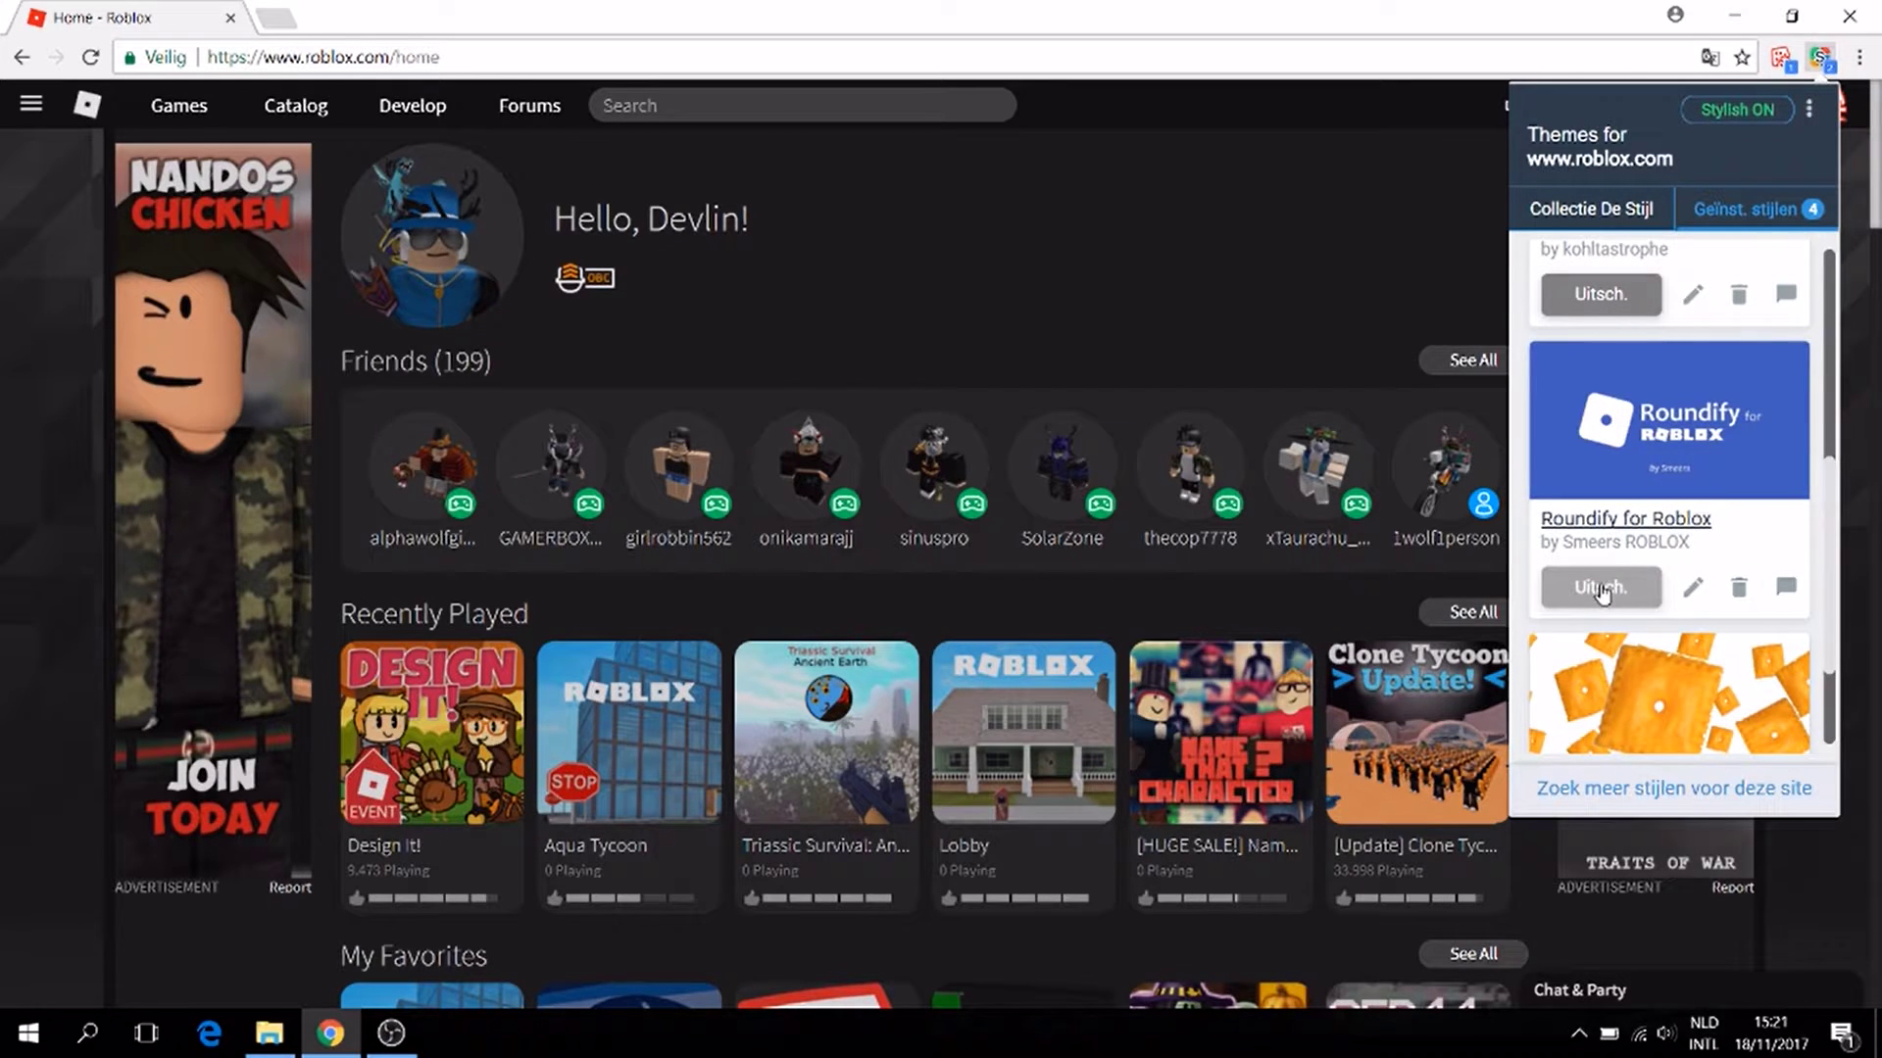
pyautogui.click(1601, 590)
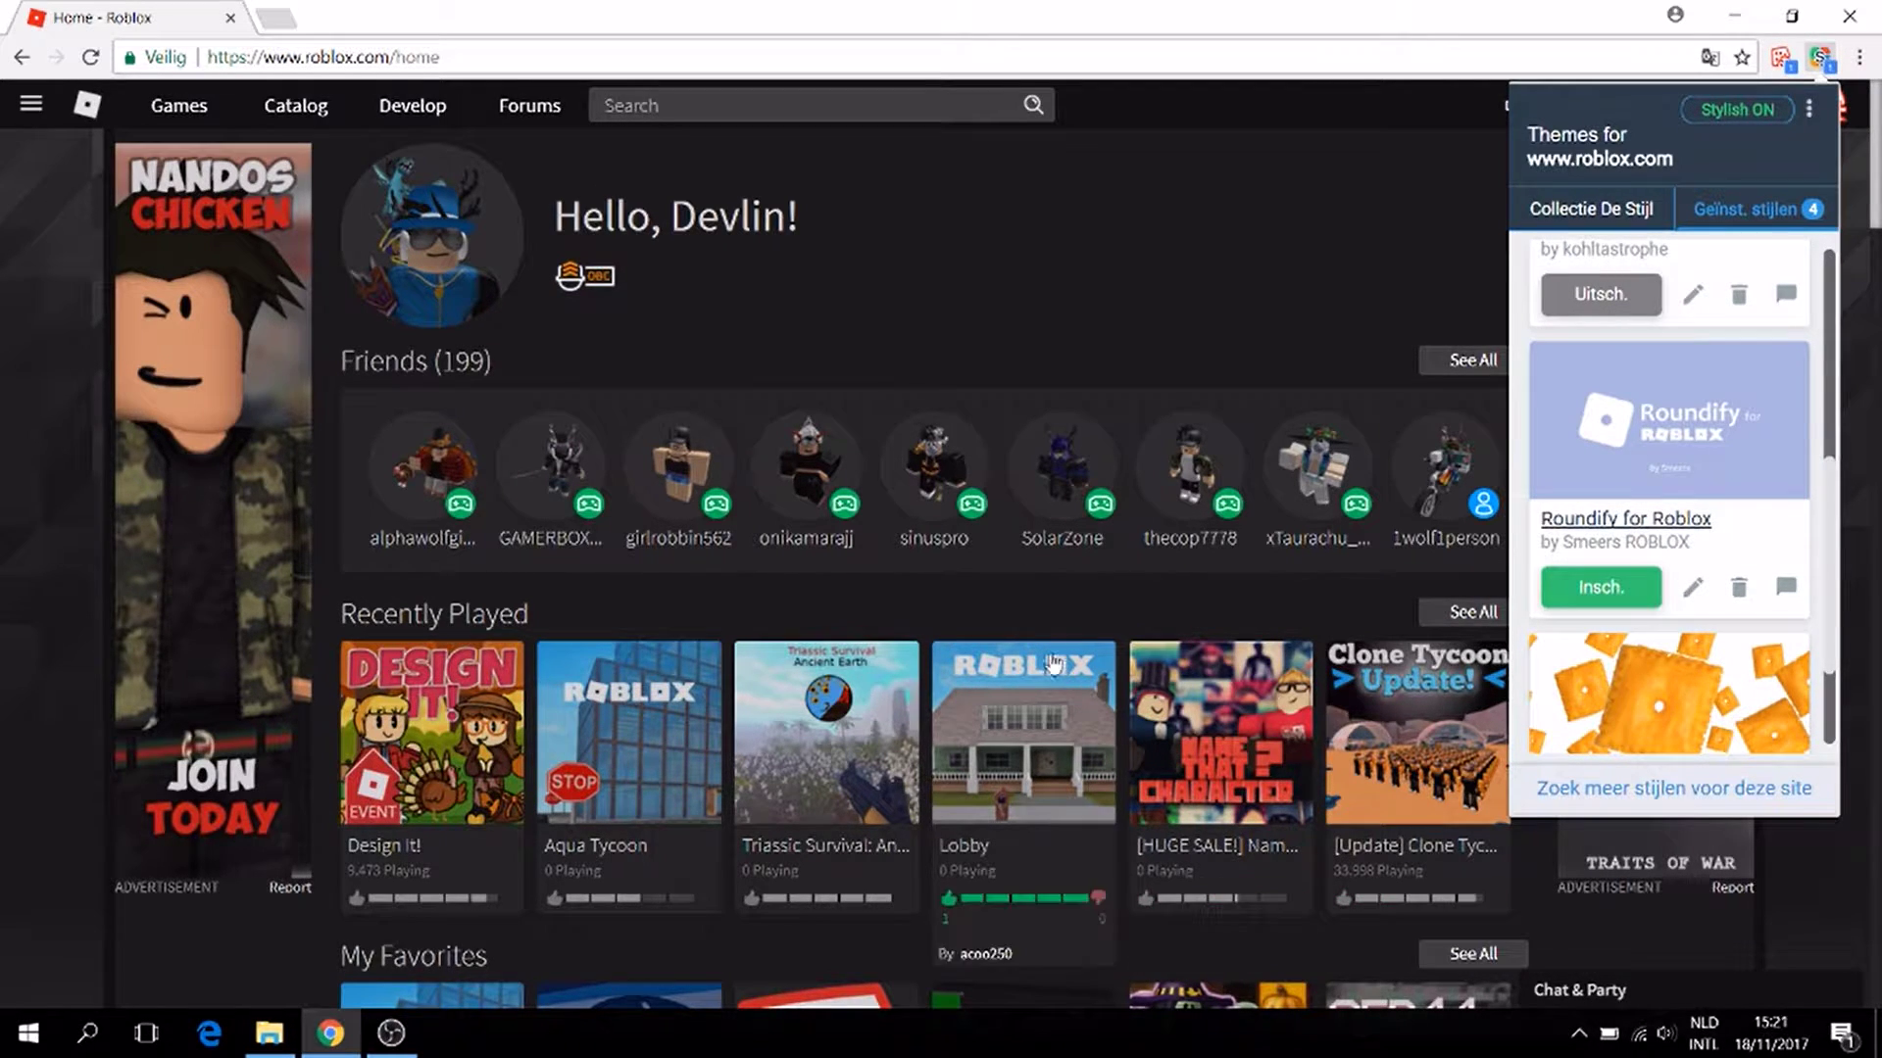
pyautogui.click(1582, 590)
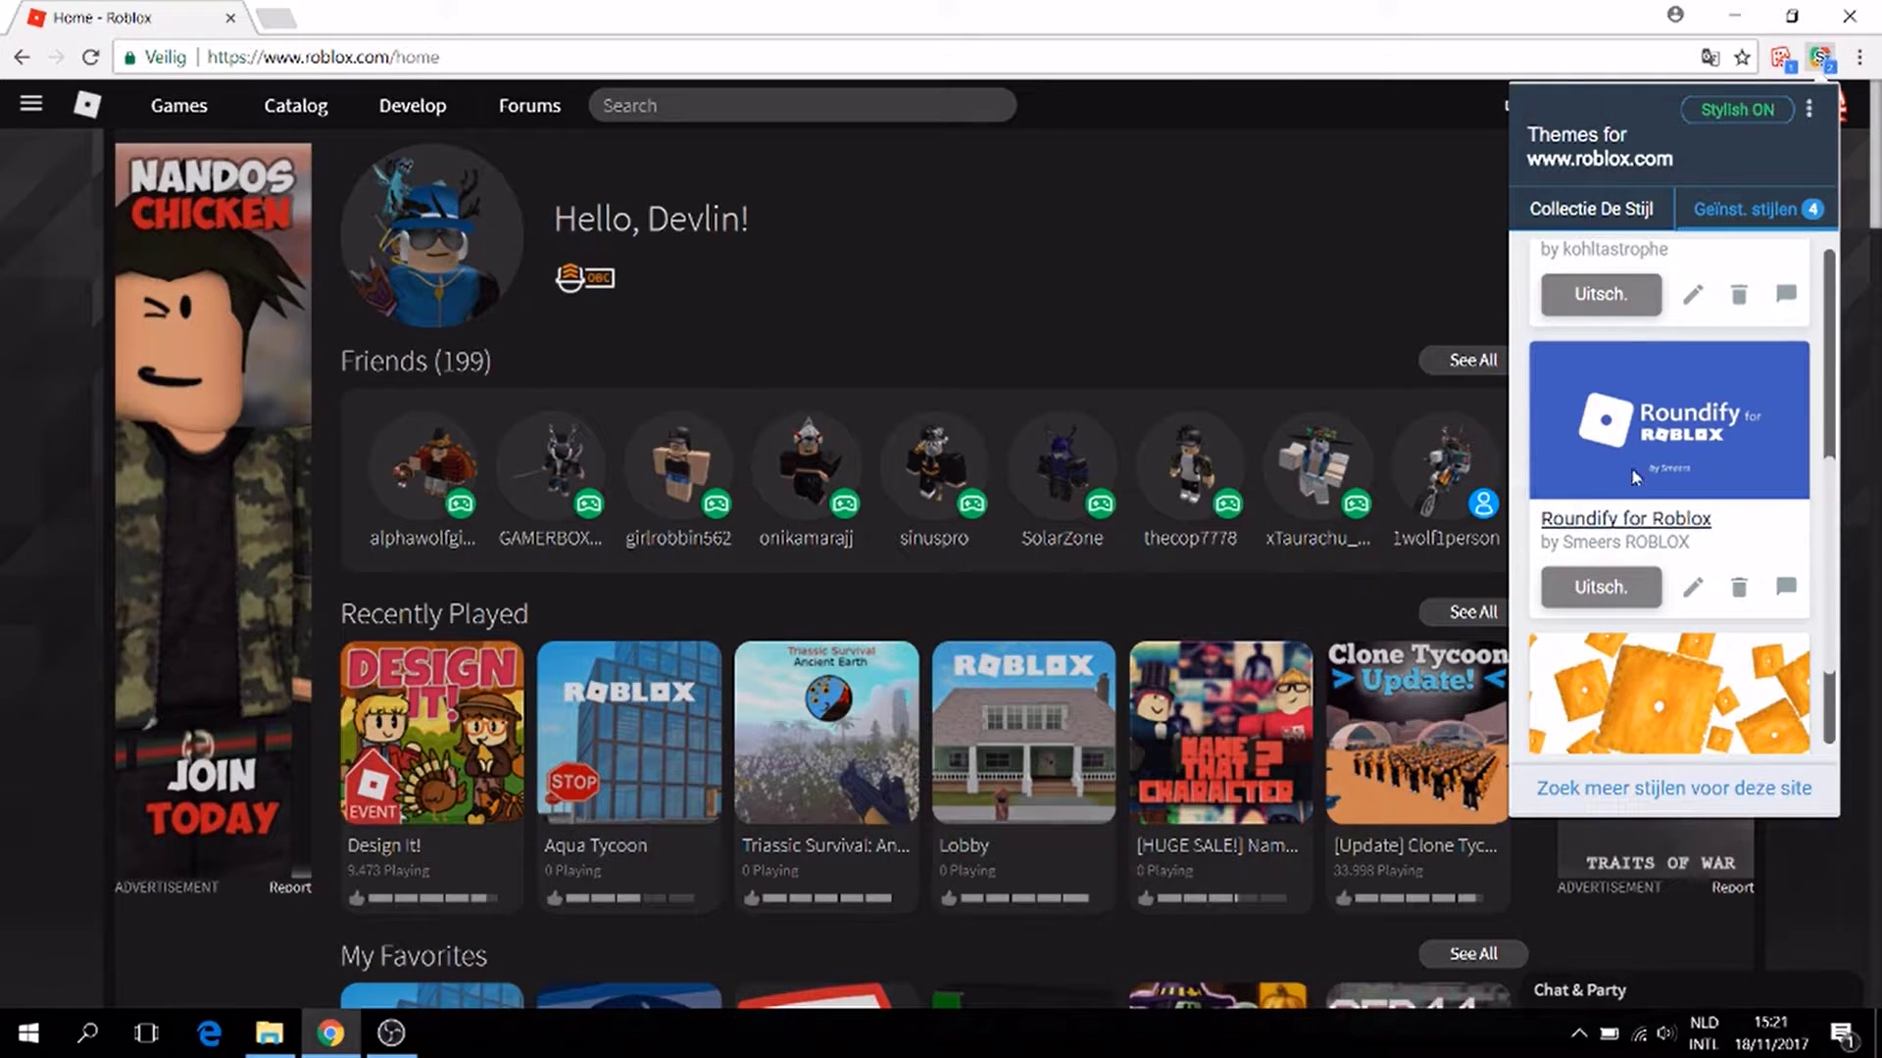
# Step: Toggle the Cheez-It logo and Dark Roblox styles, then turn on Roblox Animated
pyautogui.scroll(-2, 1643, 502)
pyautogui.click(1629, 715)
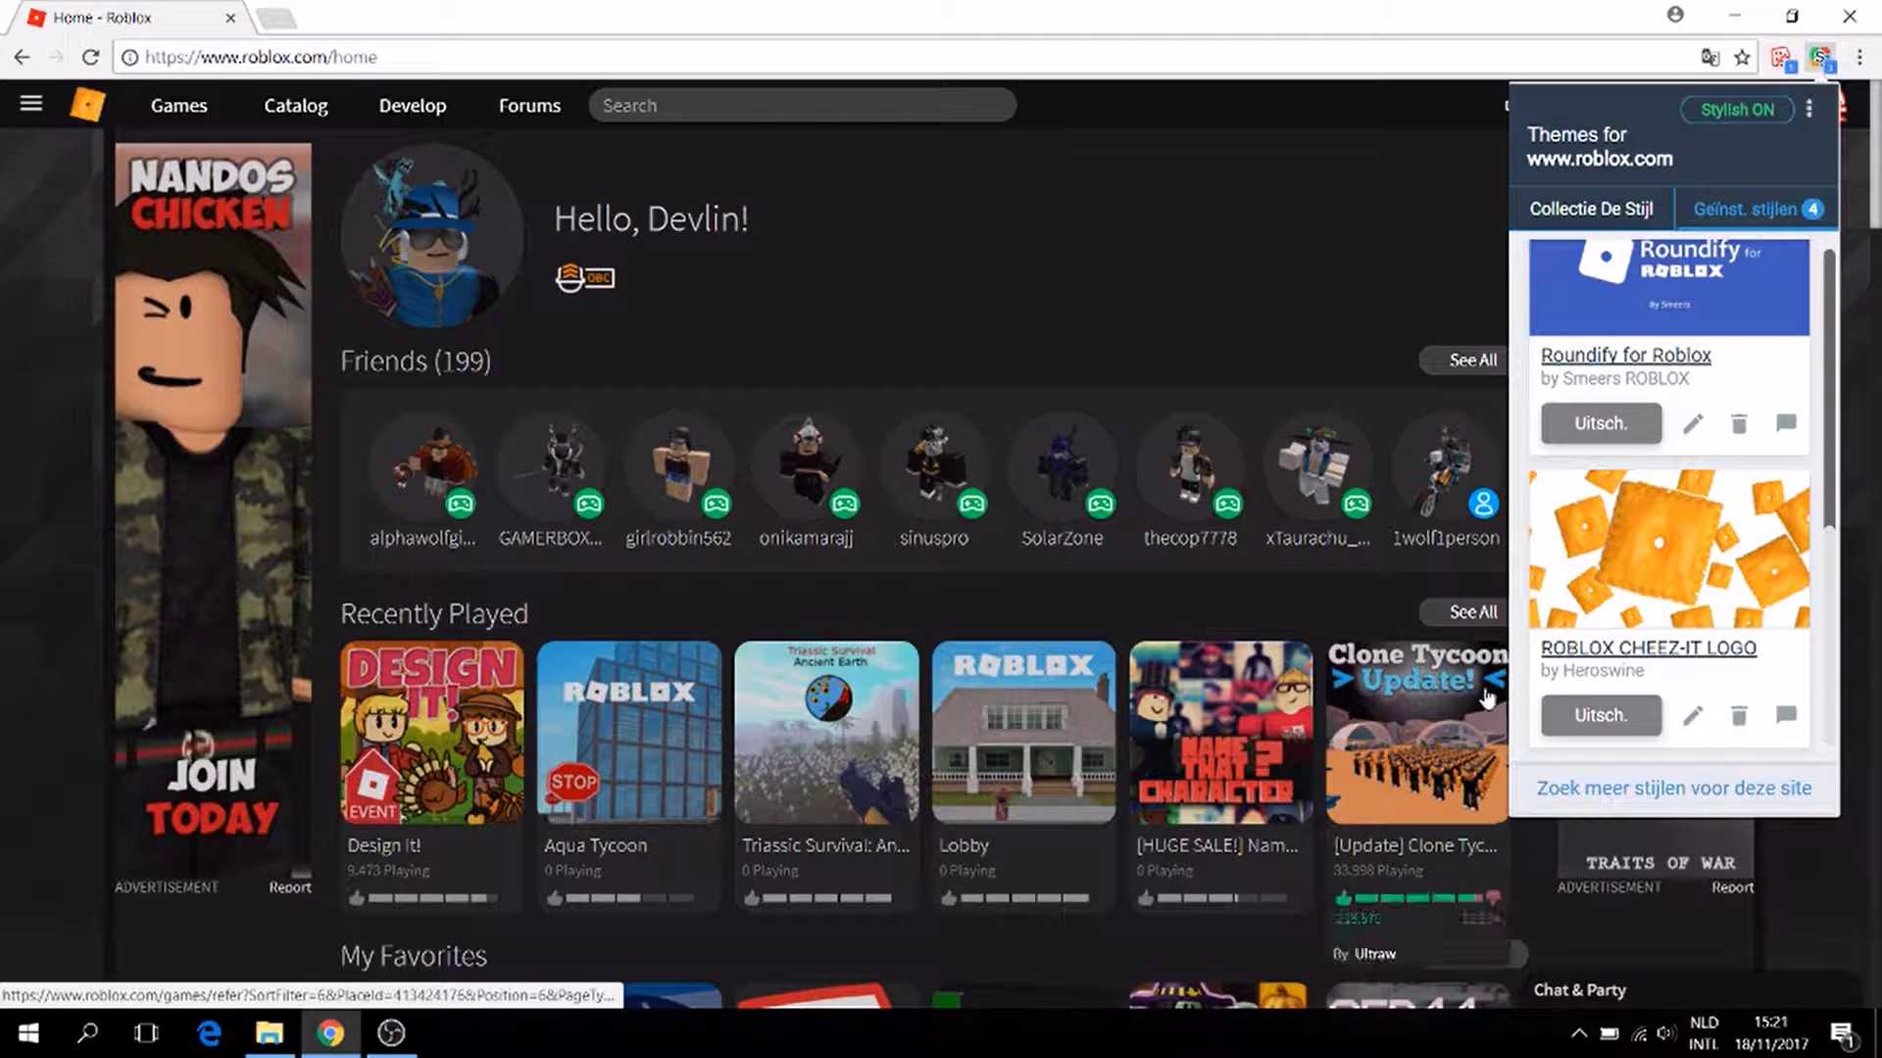
pyautogui.click(1601, 715)
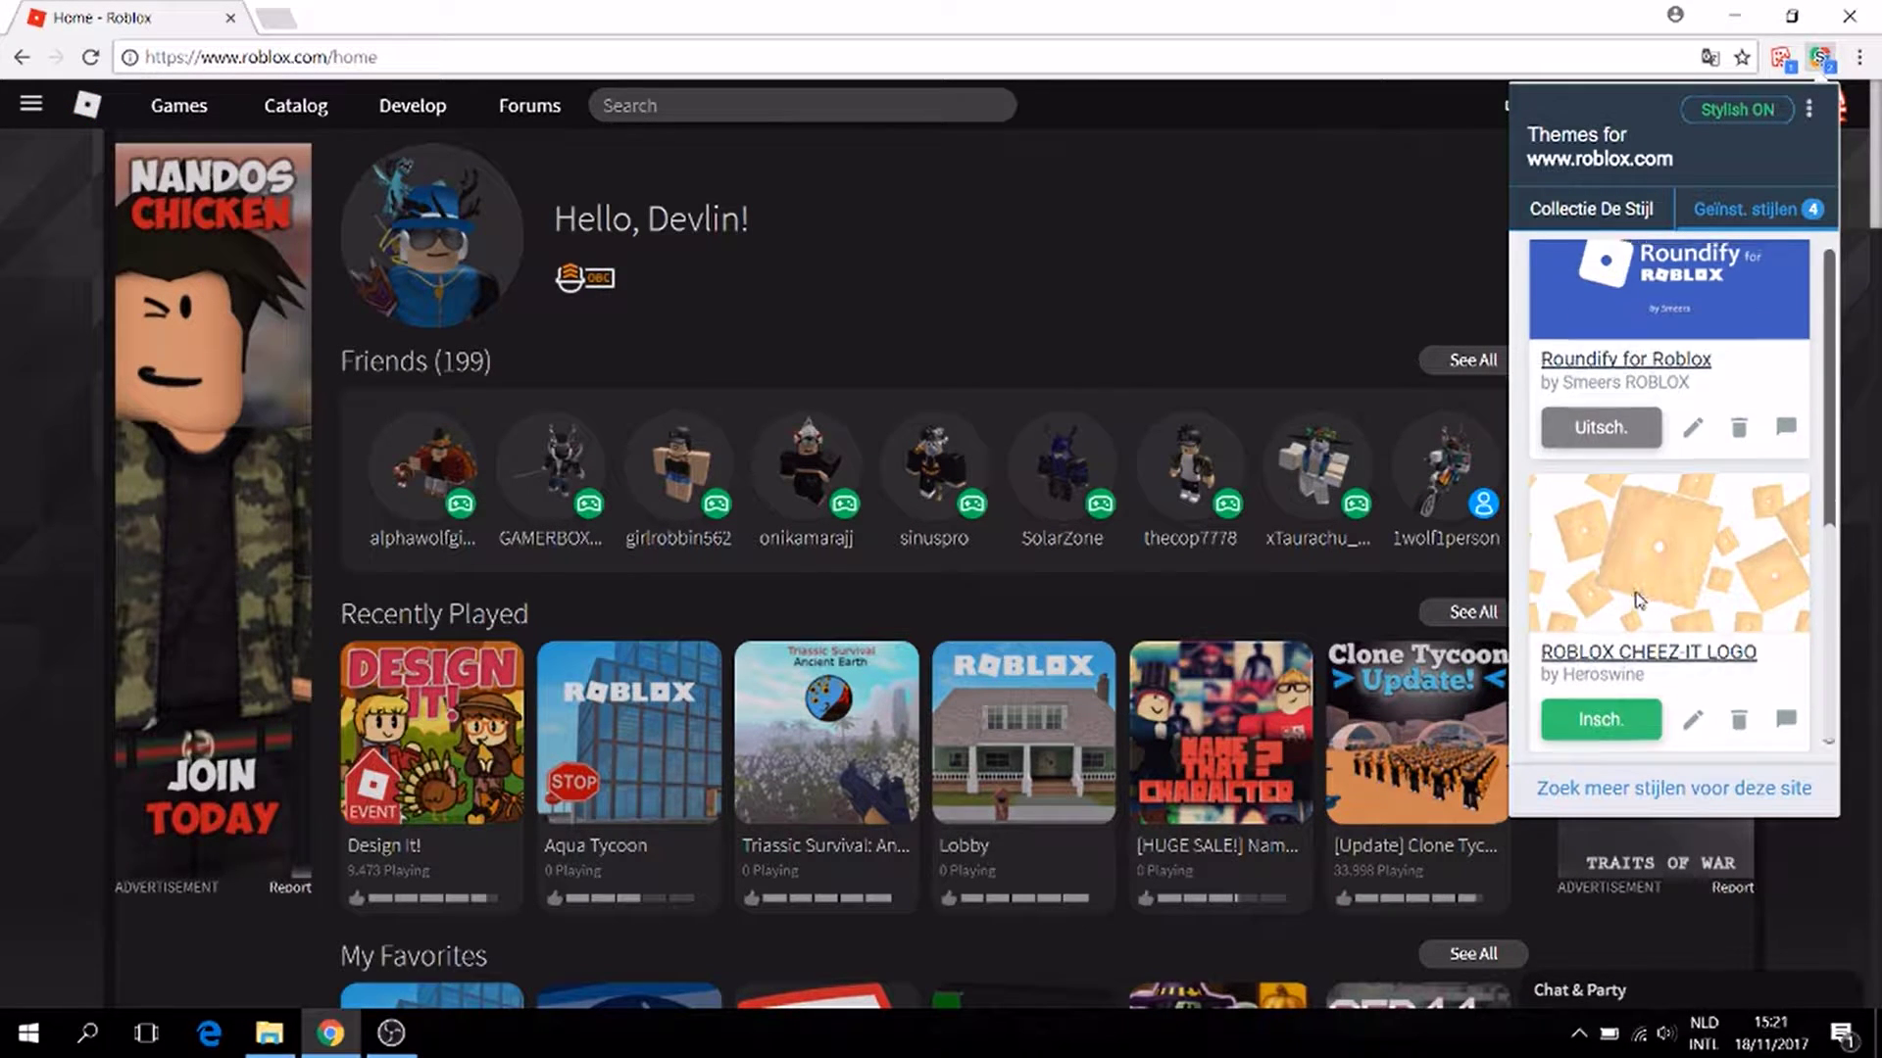
pyautogui.click(1605, 620)
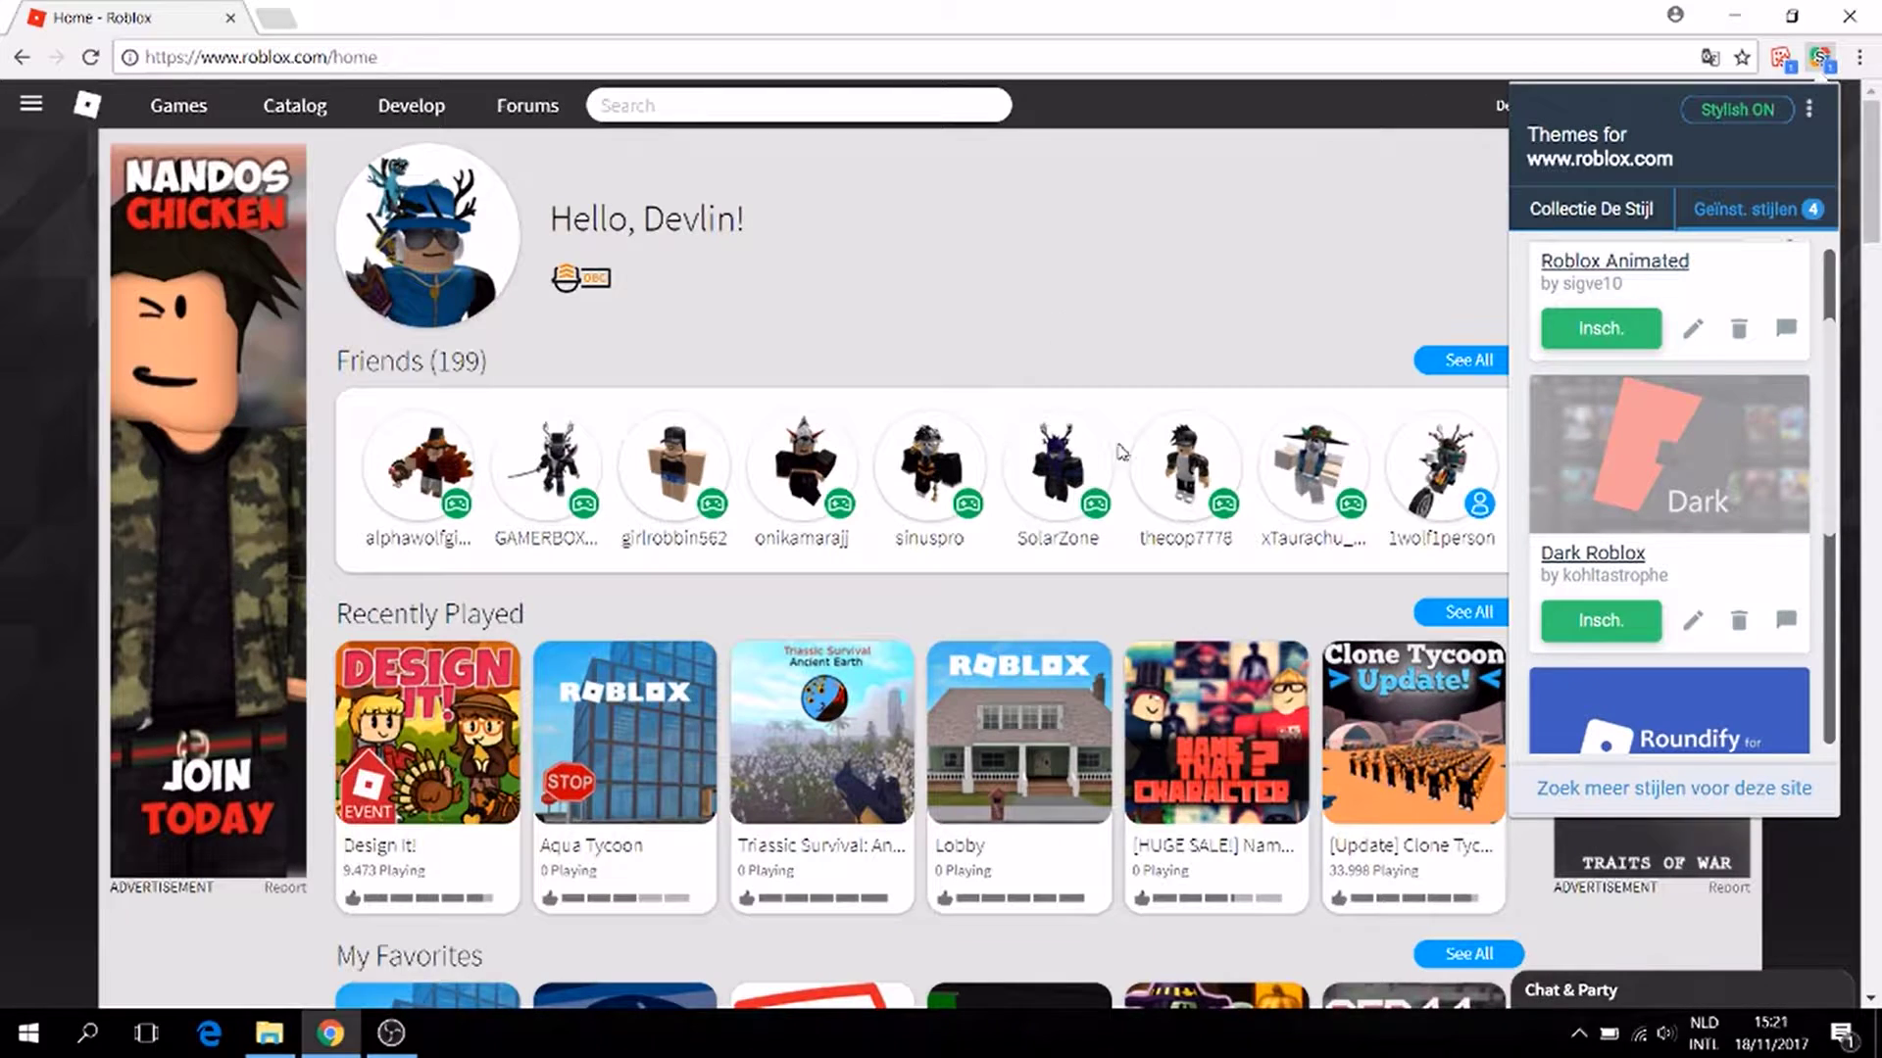
pyautogui.click(1597, 625)
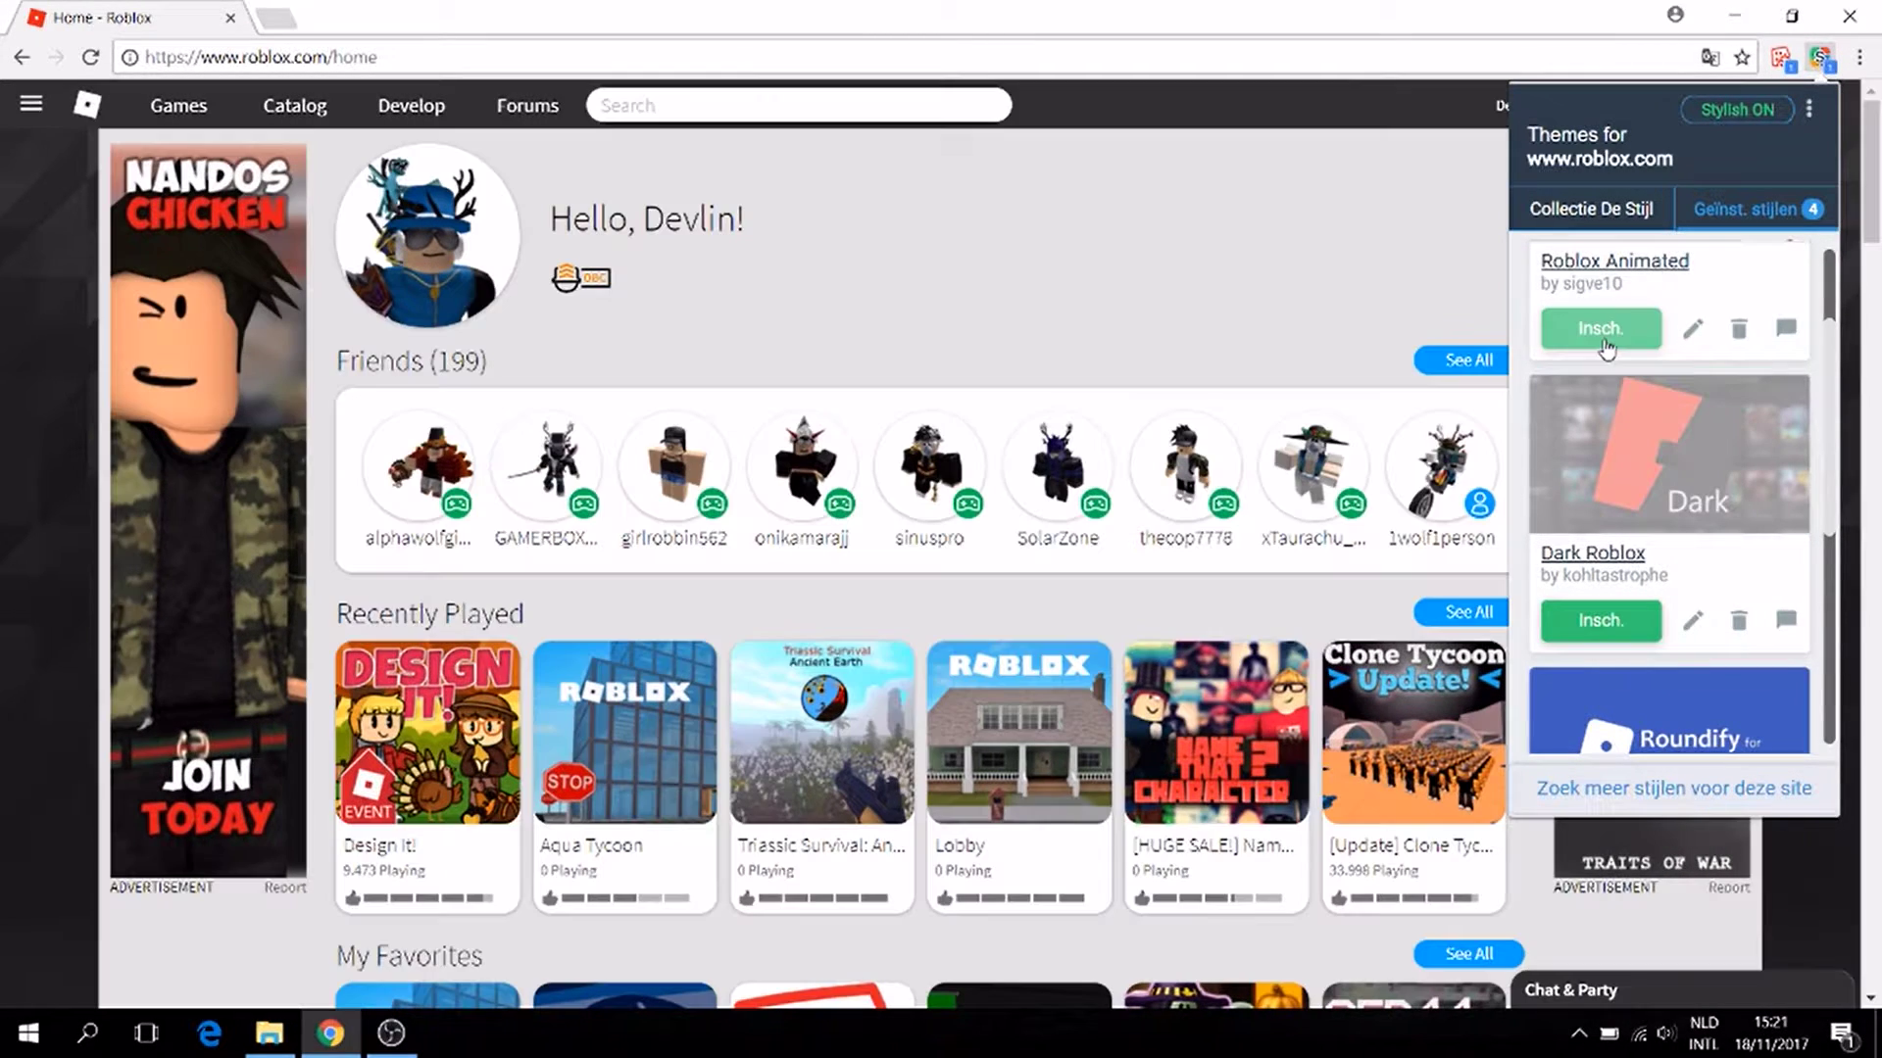
pyautogui.click(1603, 331)
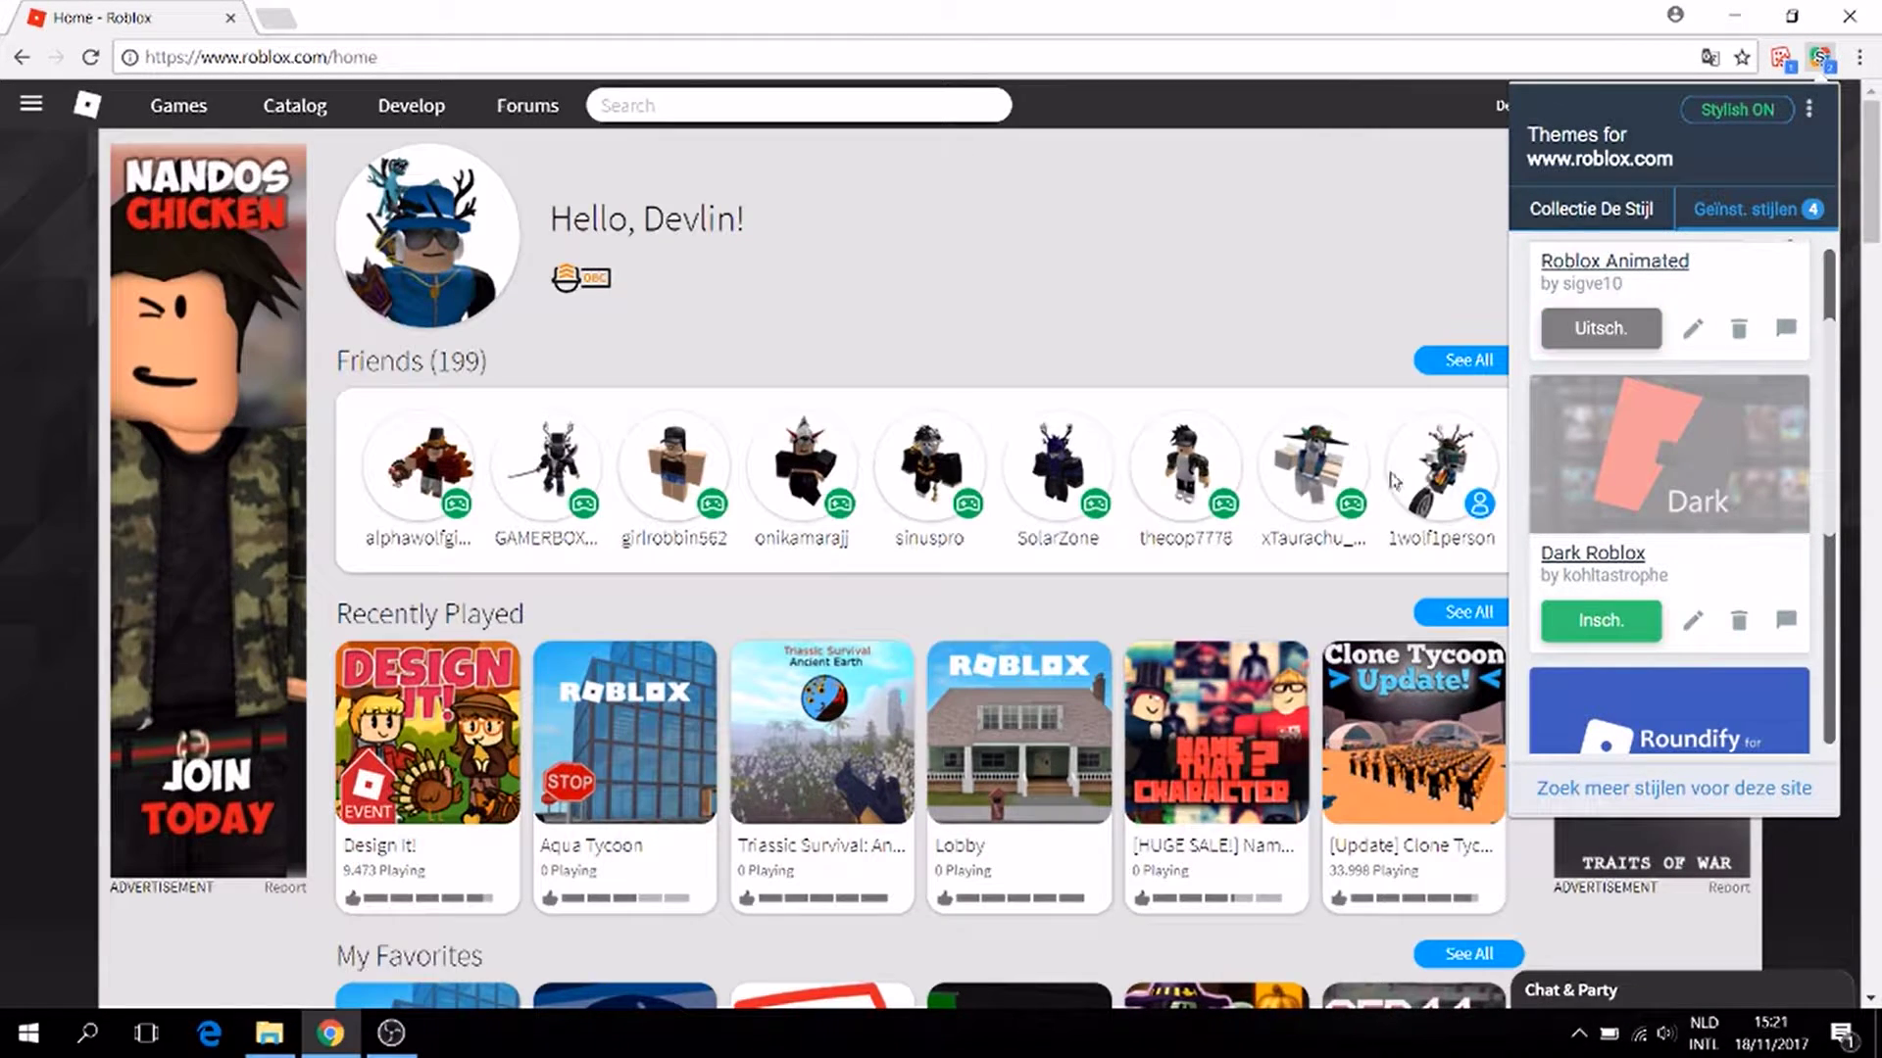
# Step: Dismiss the Stylish list and navigate to the Roblox Games page
pyautogui.click(32, 109)
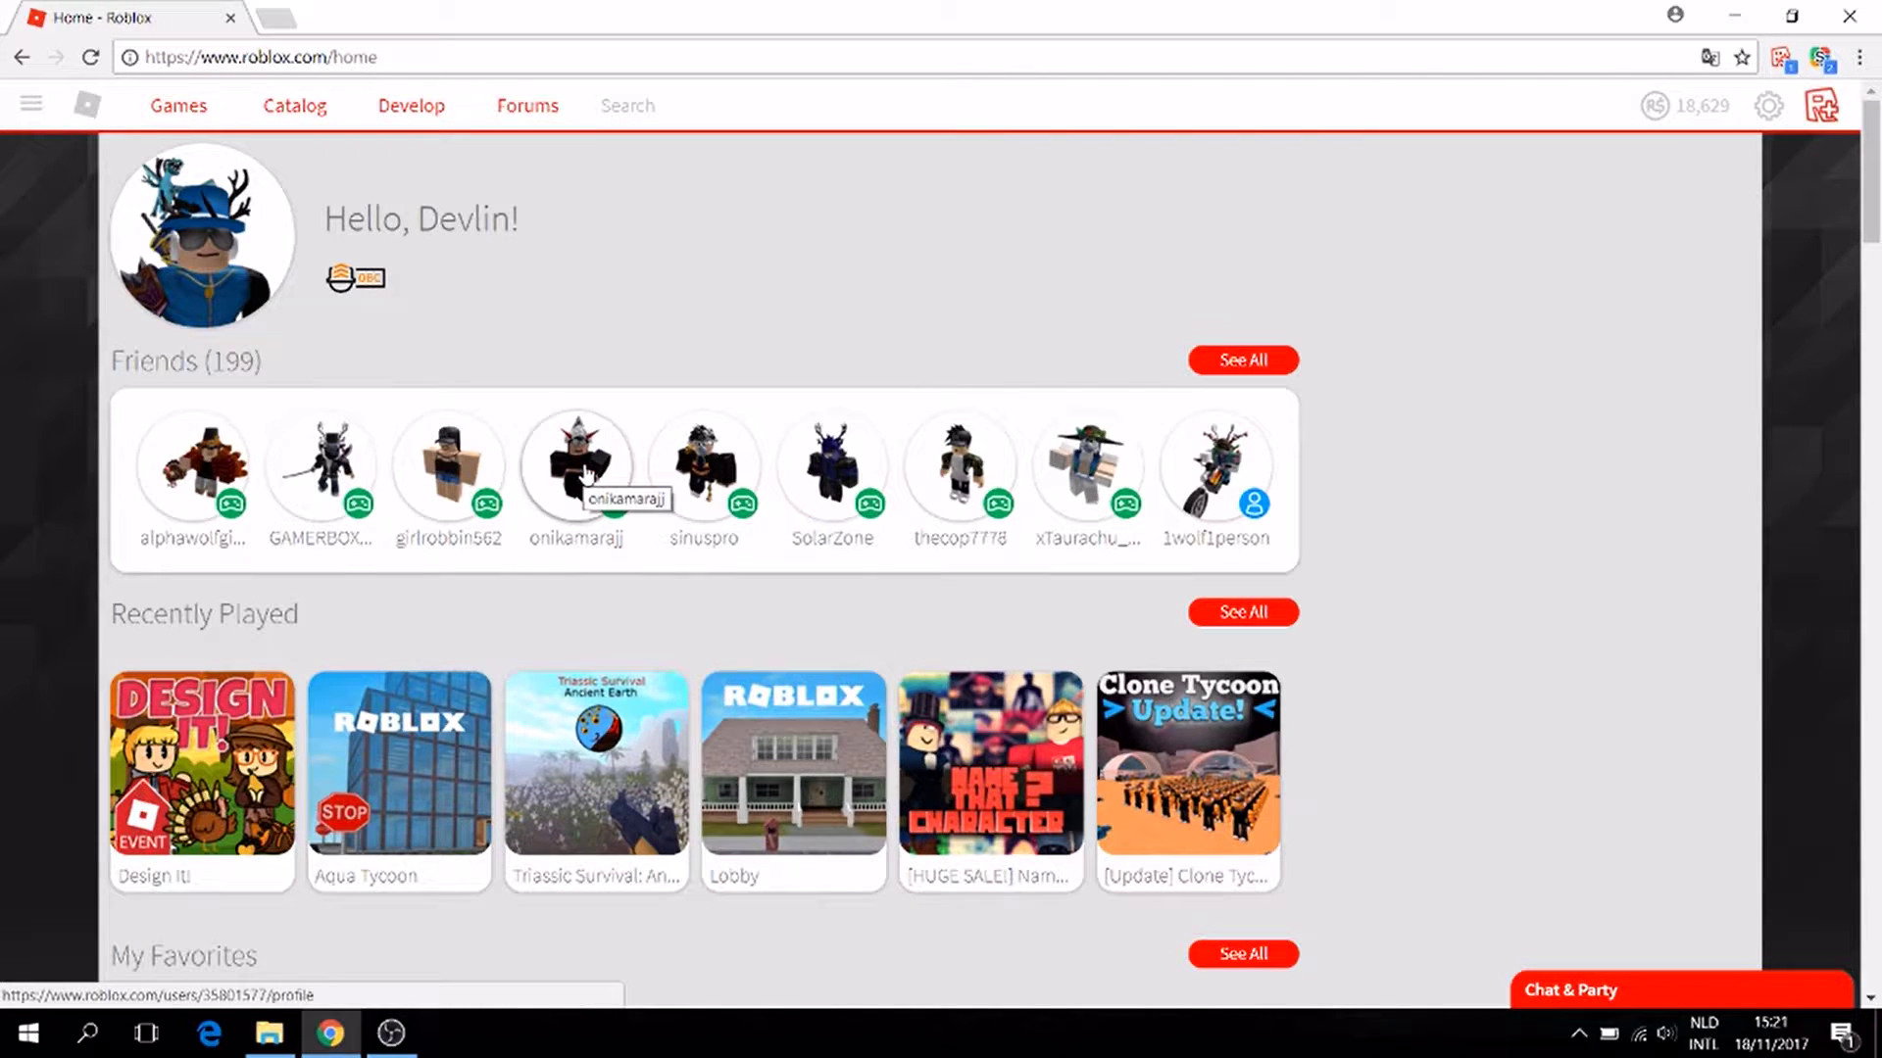
pyautogui.click(179, 105)
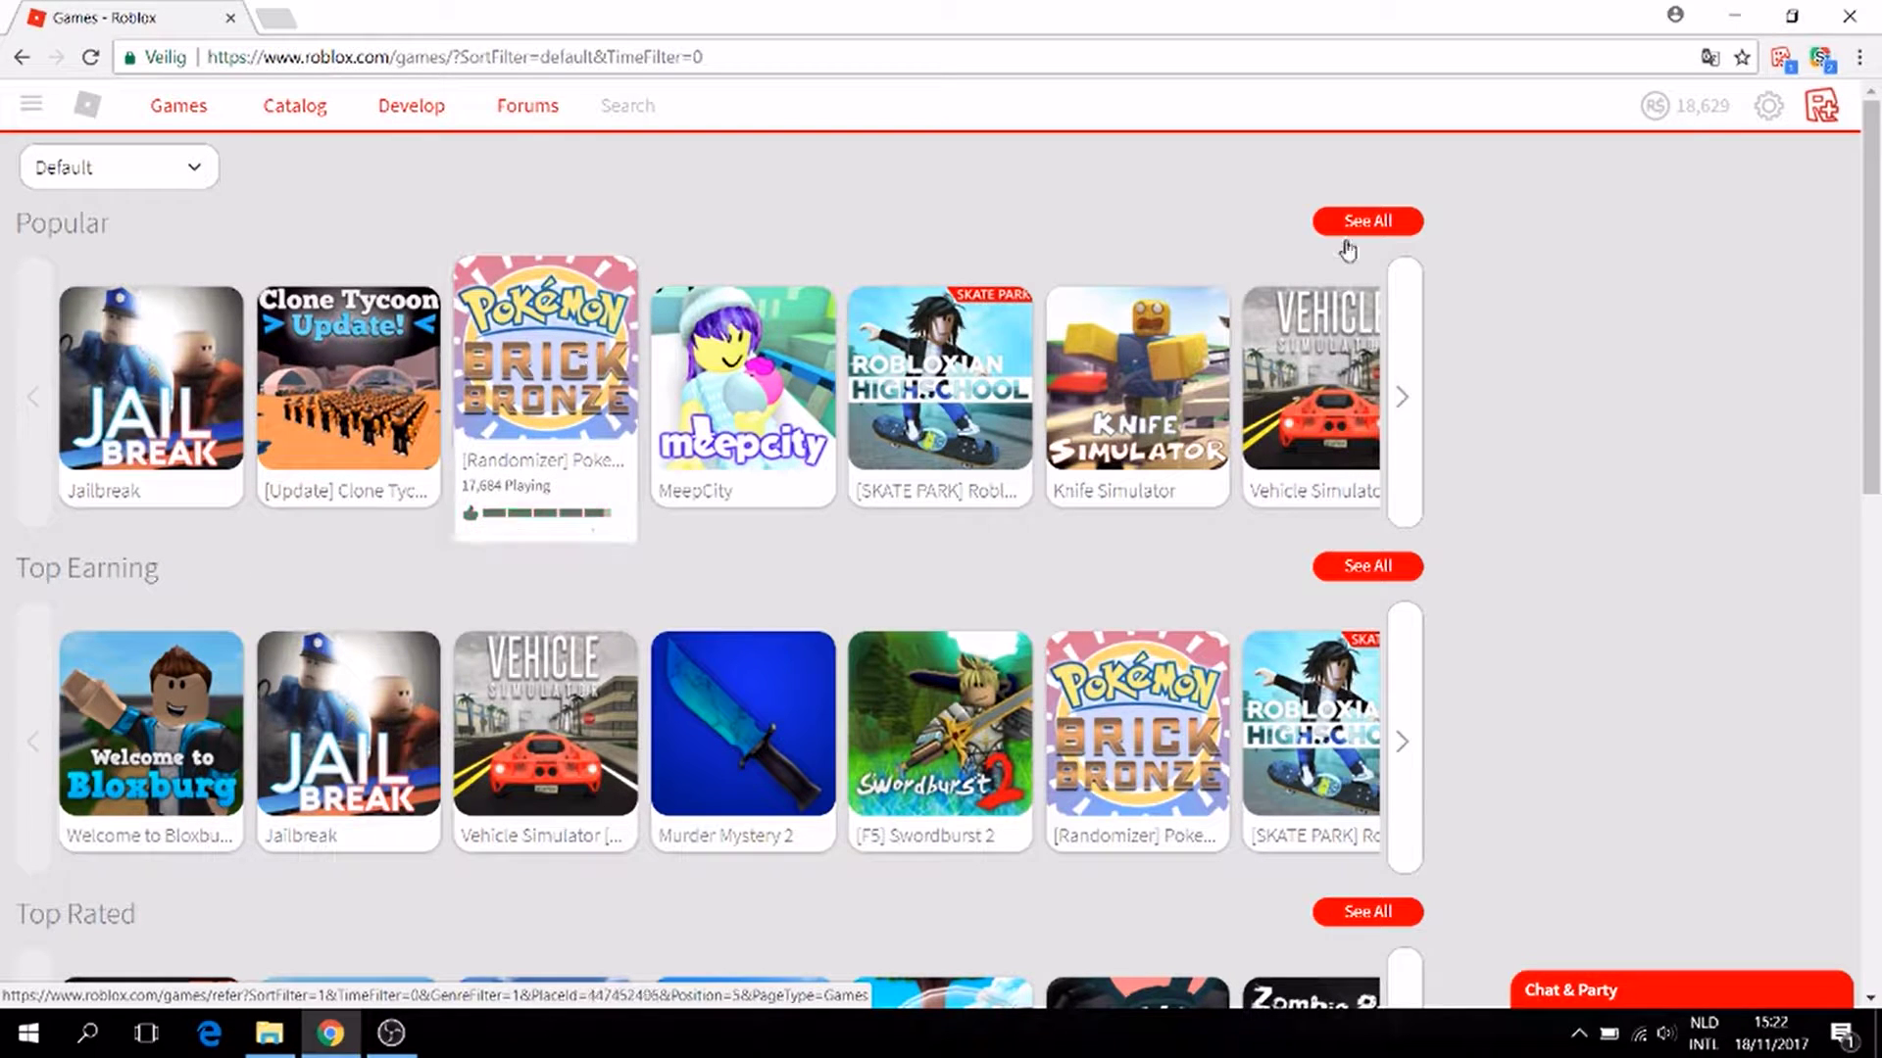
# Step: Turn off Roblox Animated in Stylish so the Games page goes dark again
pyautogui.click(1814, 70)
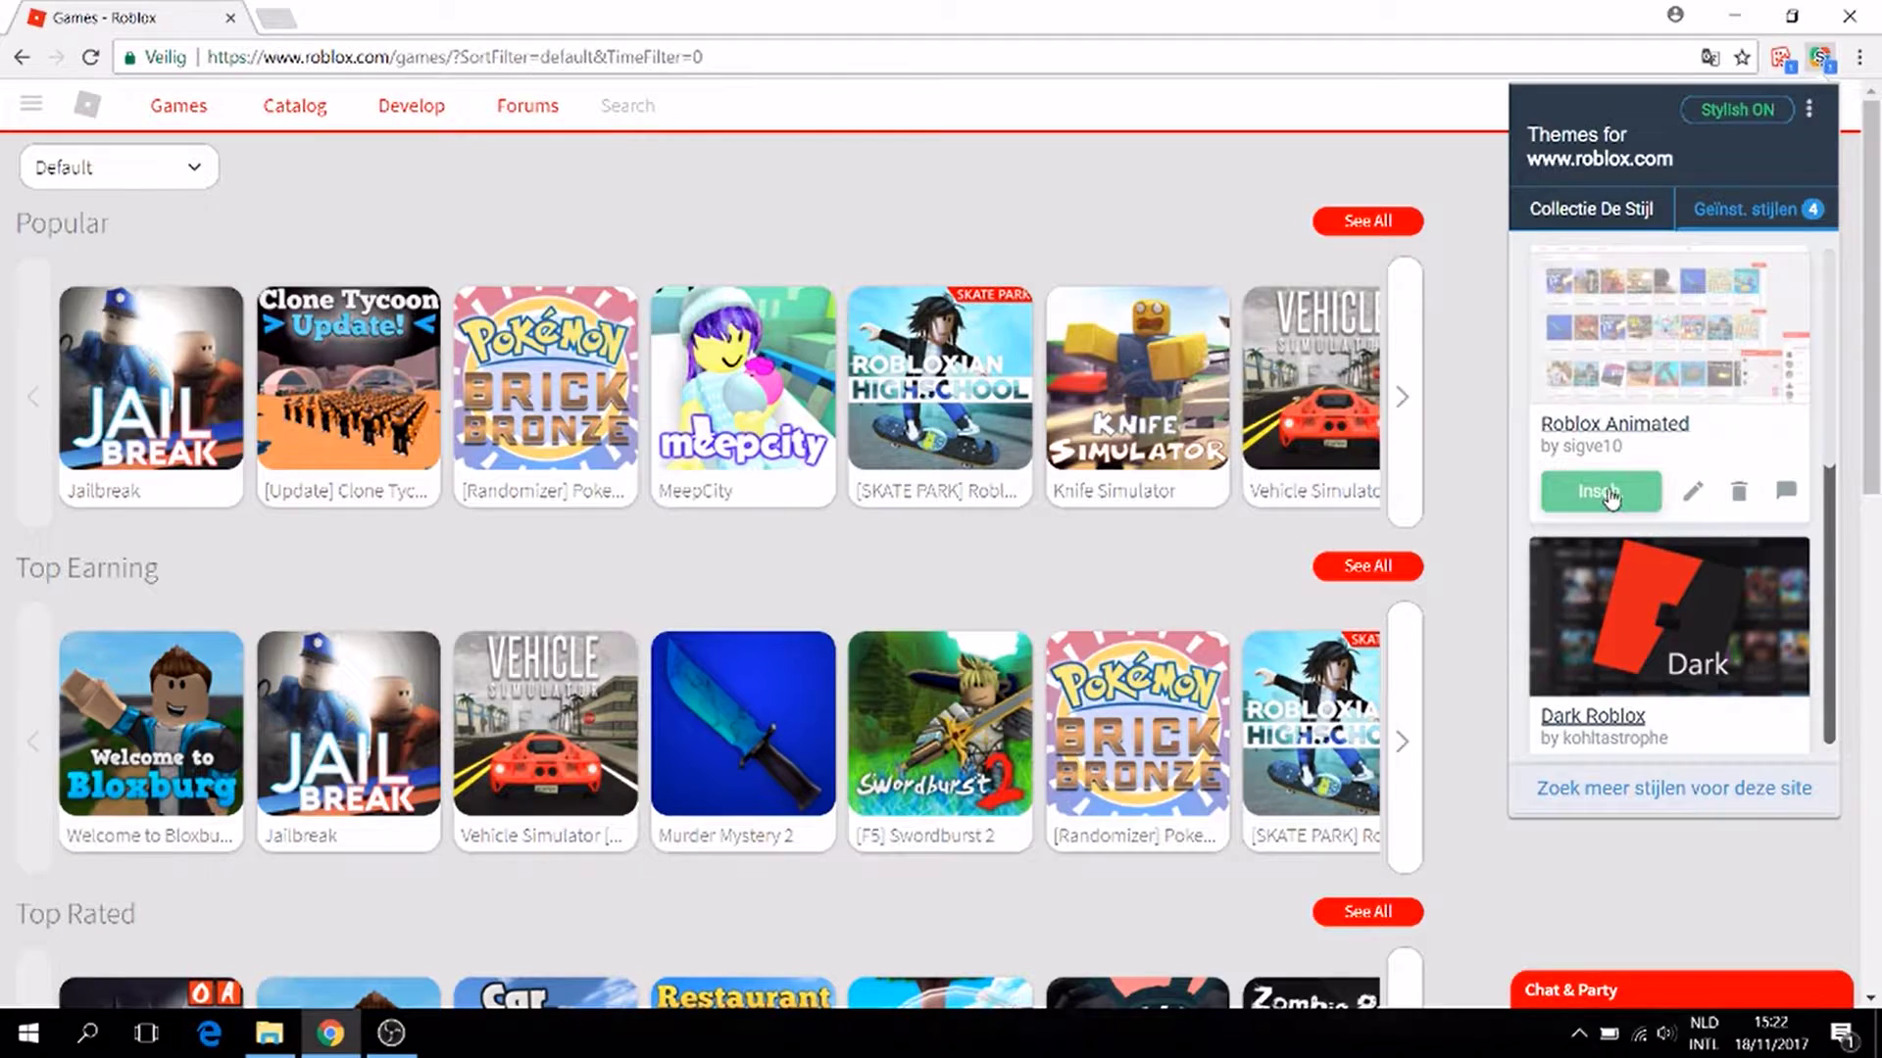
pyautogui.click(1610, 497)
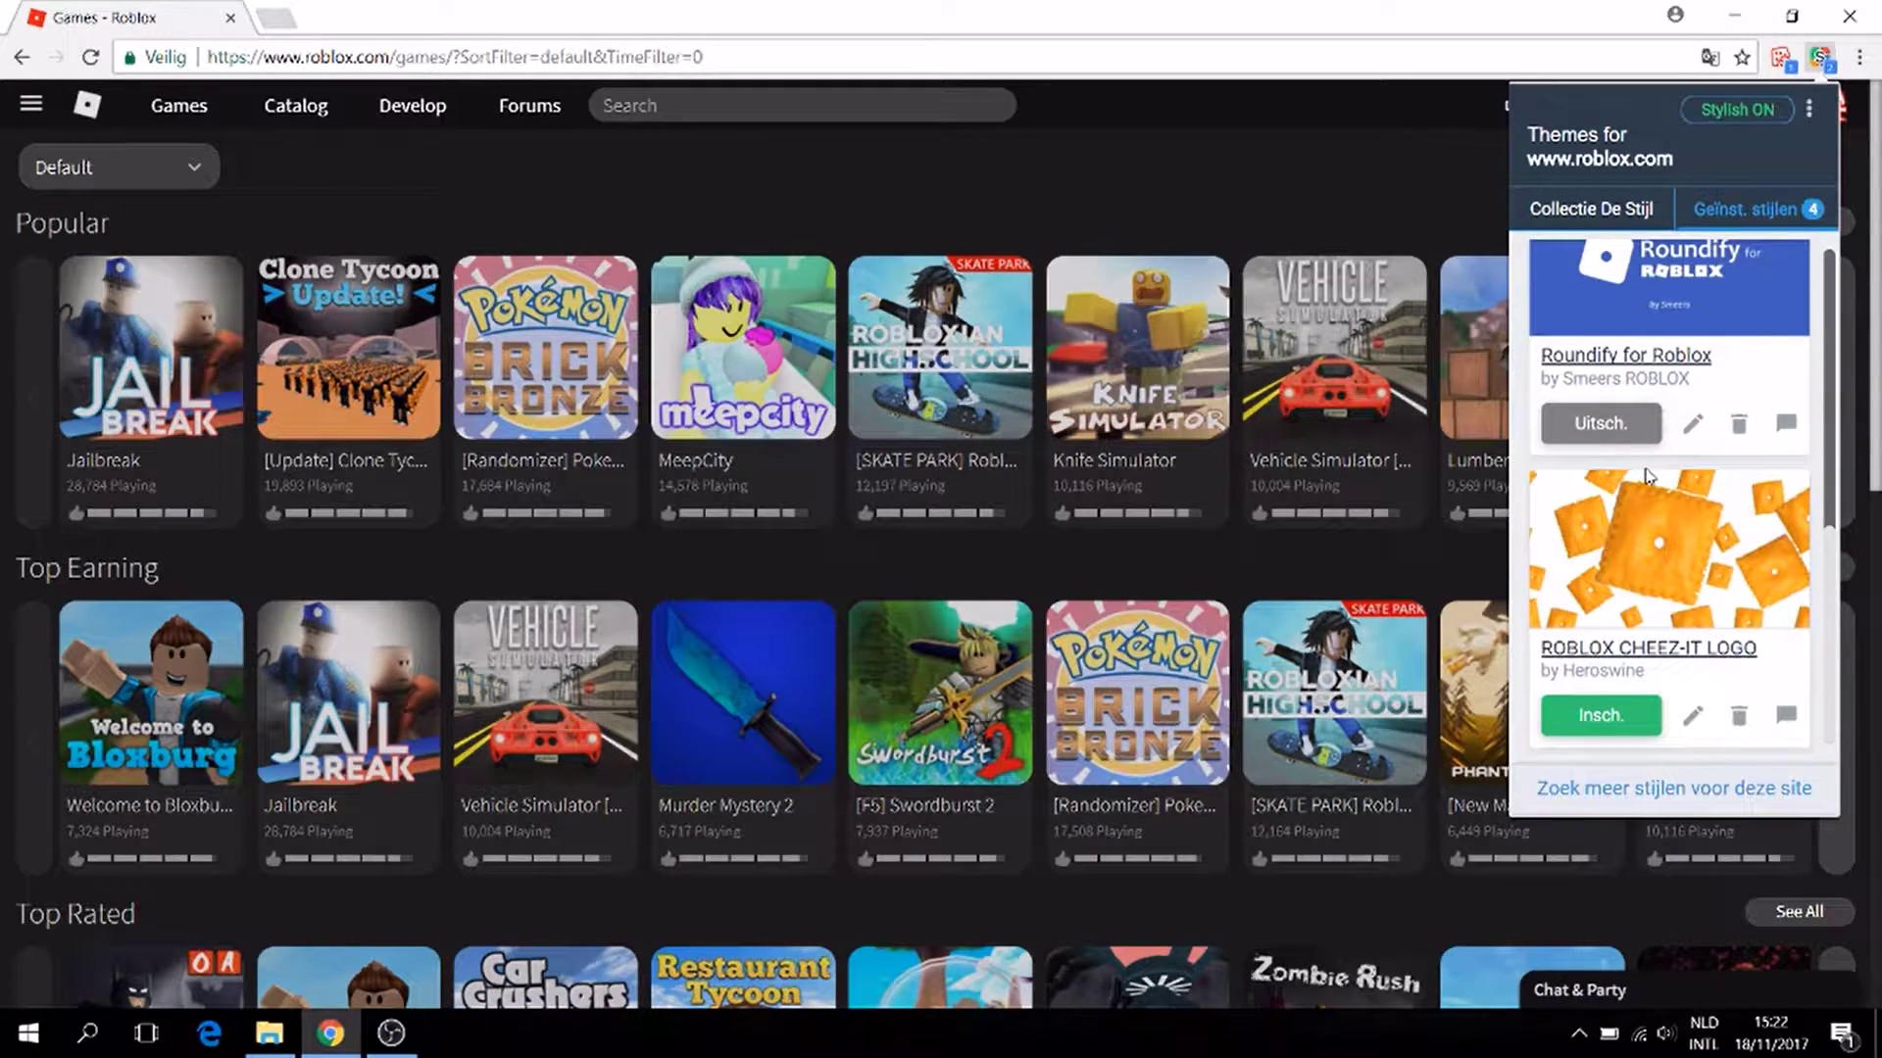
pyautogui.scroll(-5, 1649, 477)
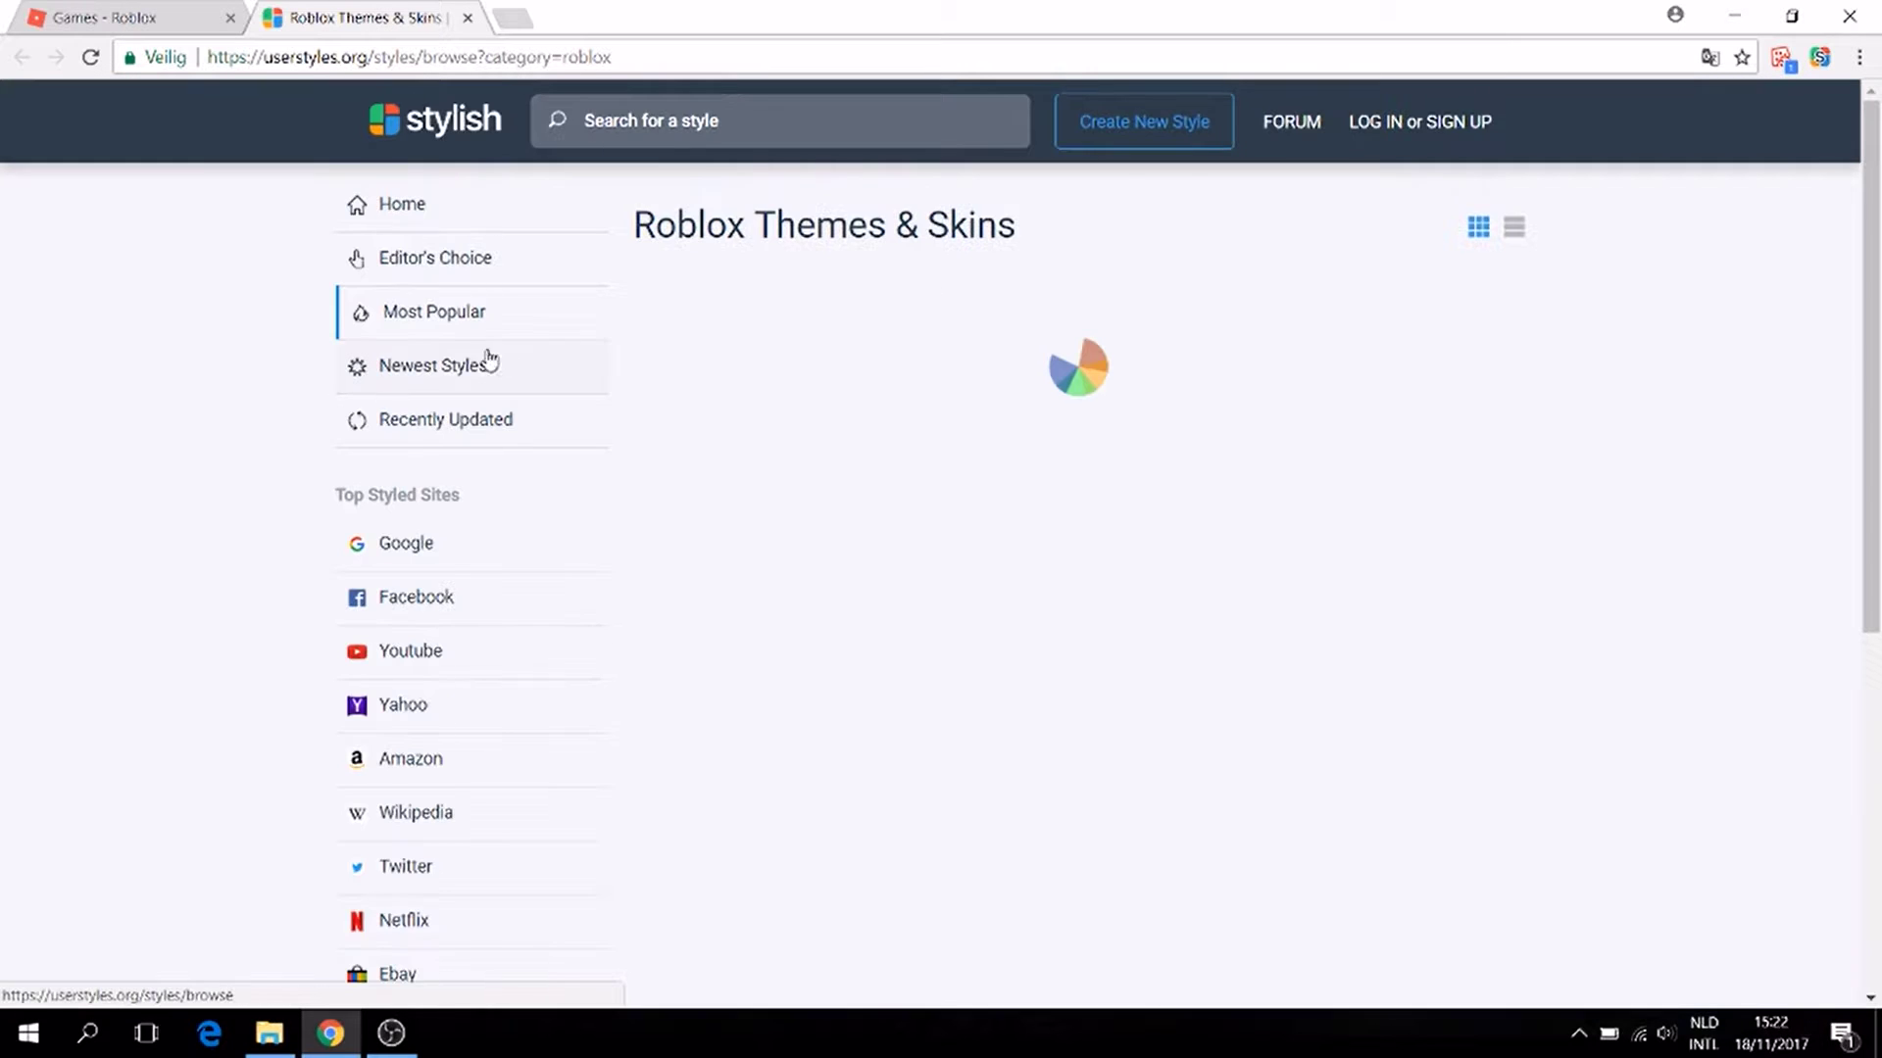
# Step: Search userstyles.org for 'Roblox' styles and look over the results
pyautogui.scroll(-4, 1078, 441)
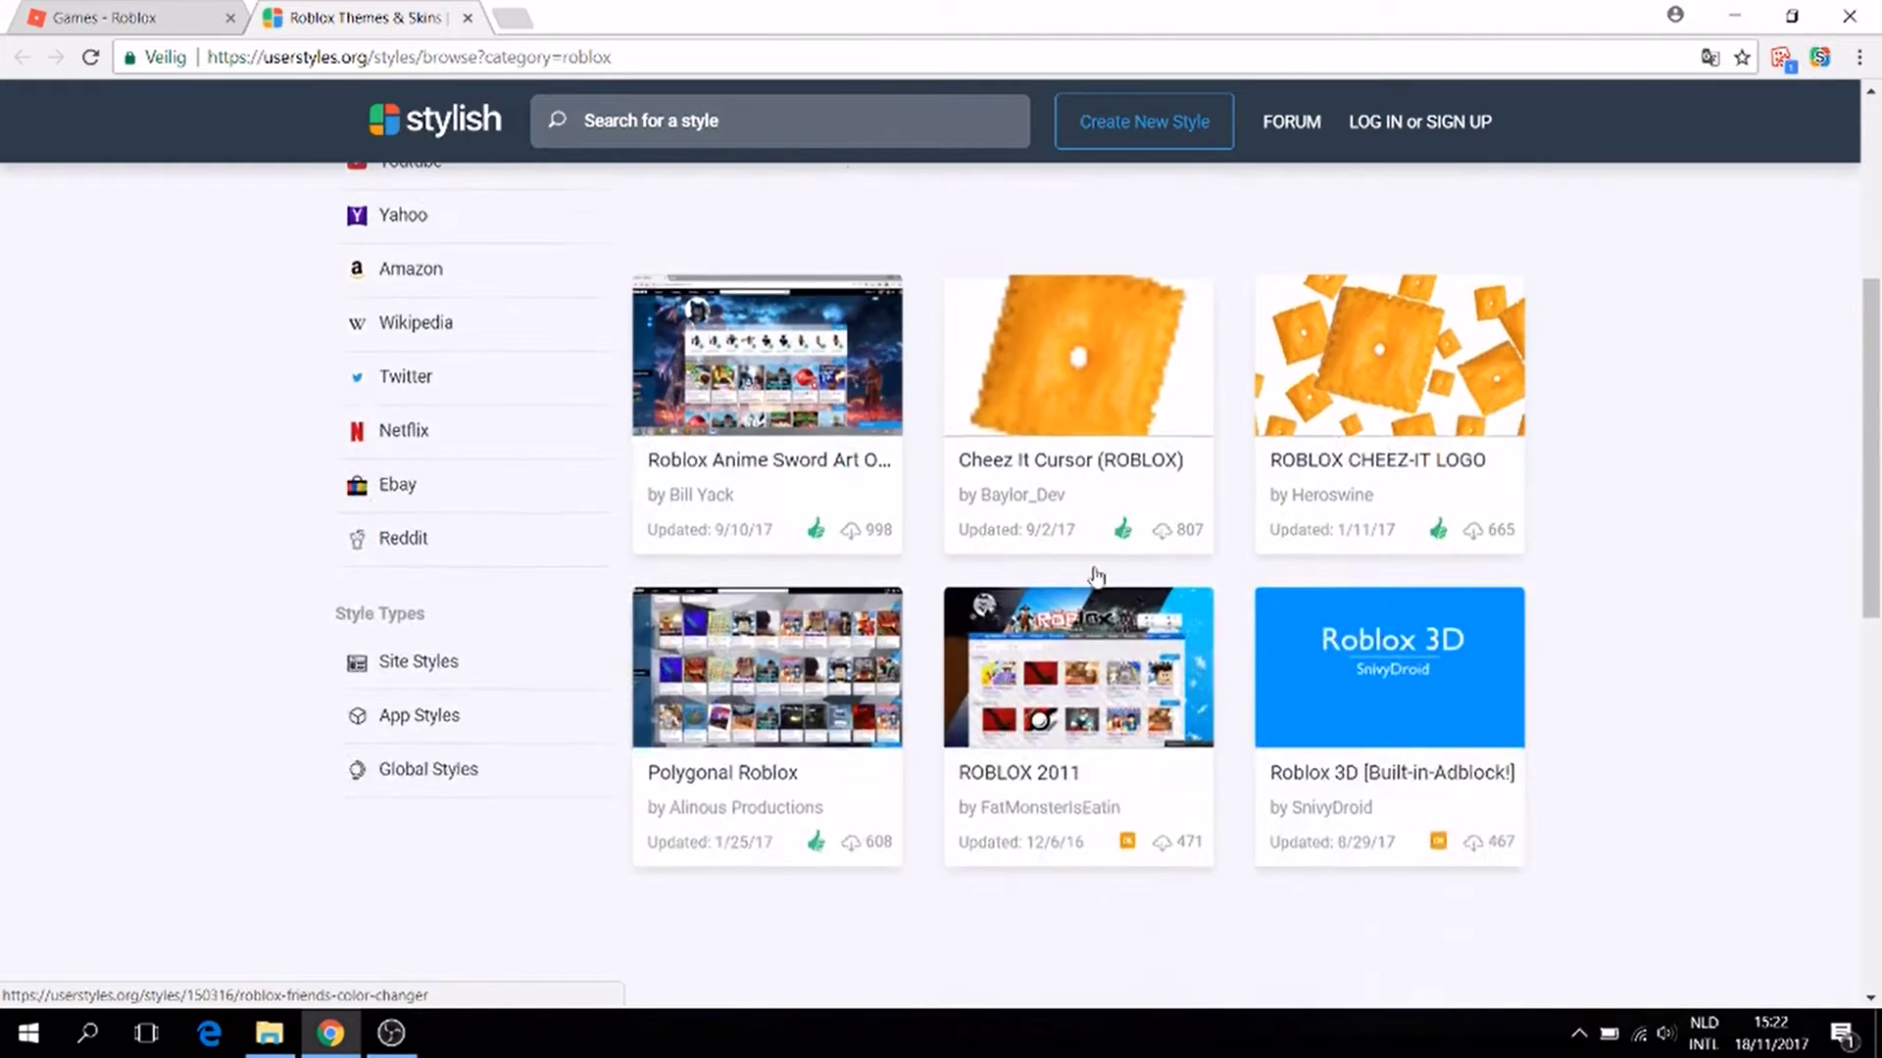
pyautogui.scroll(4, 1240, 461)
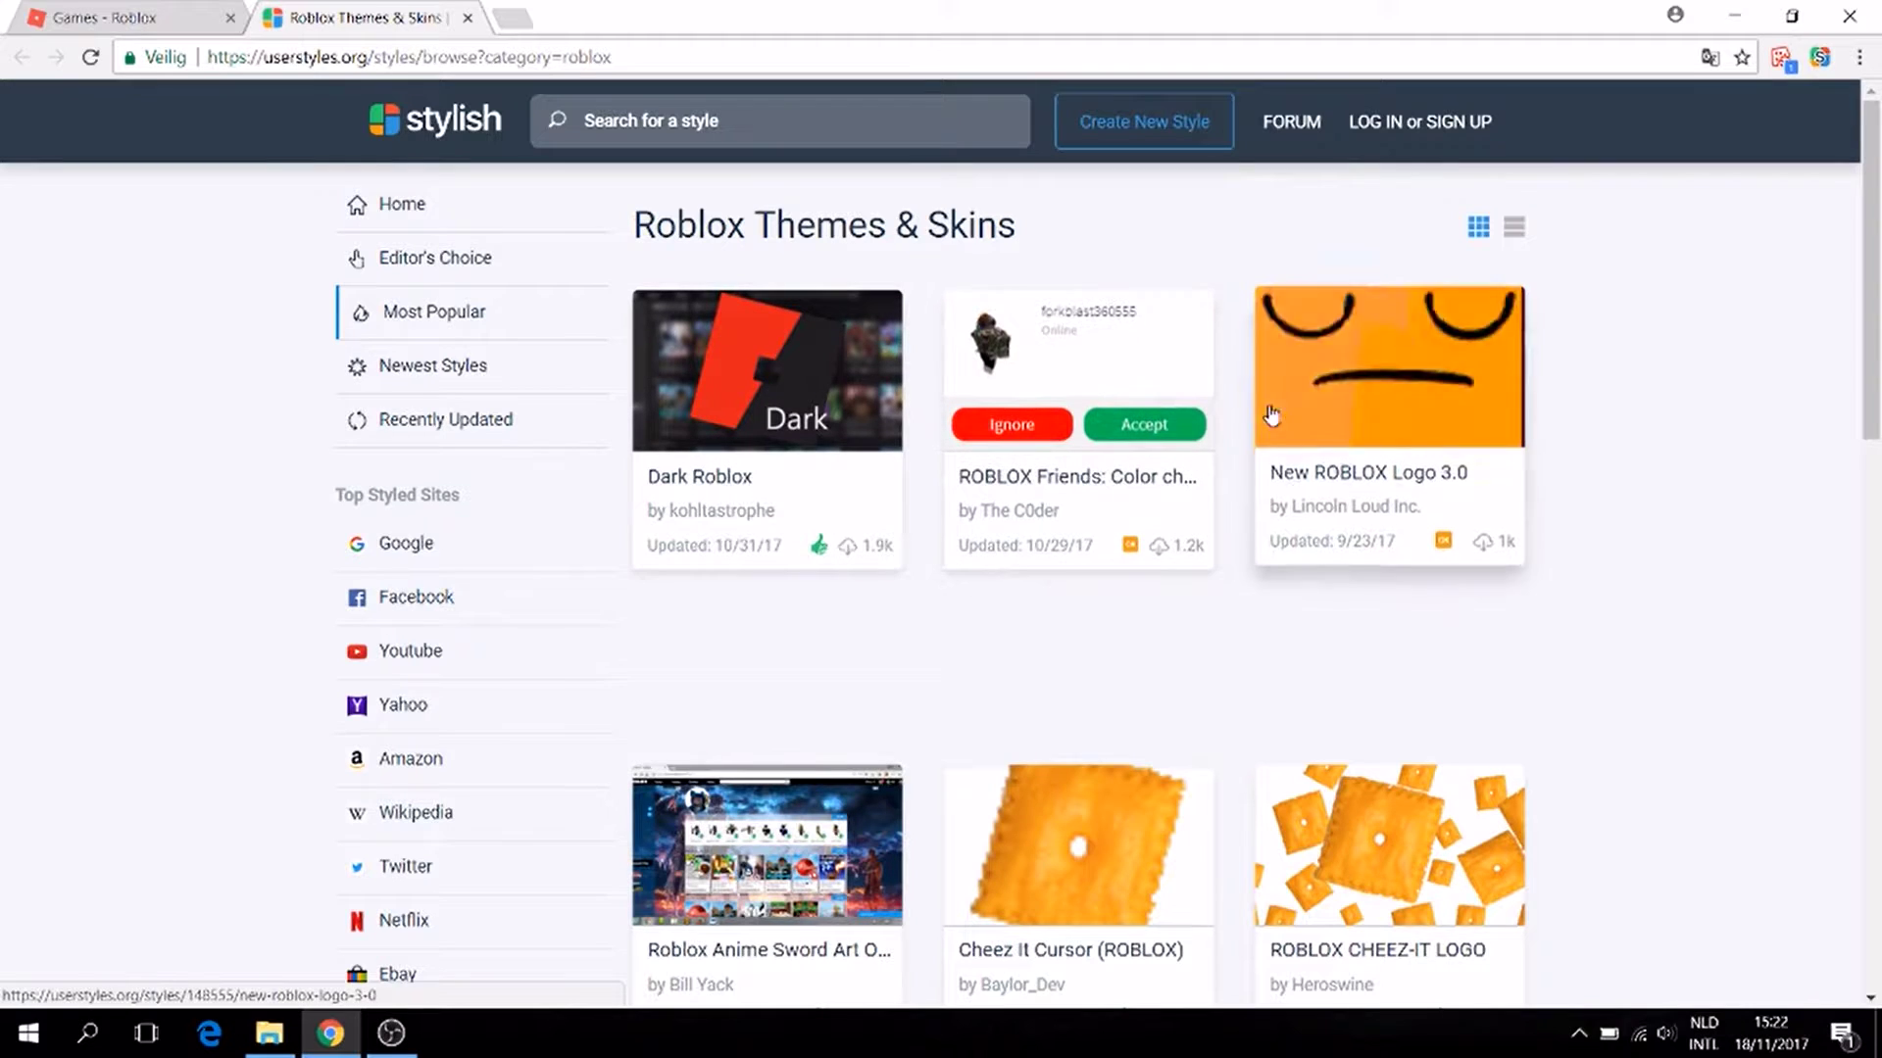
pyautogui.click(729, 128)
pyautogui.write('Roblox')
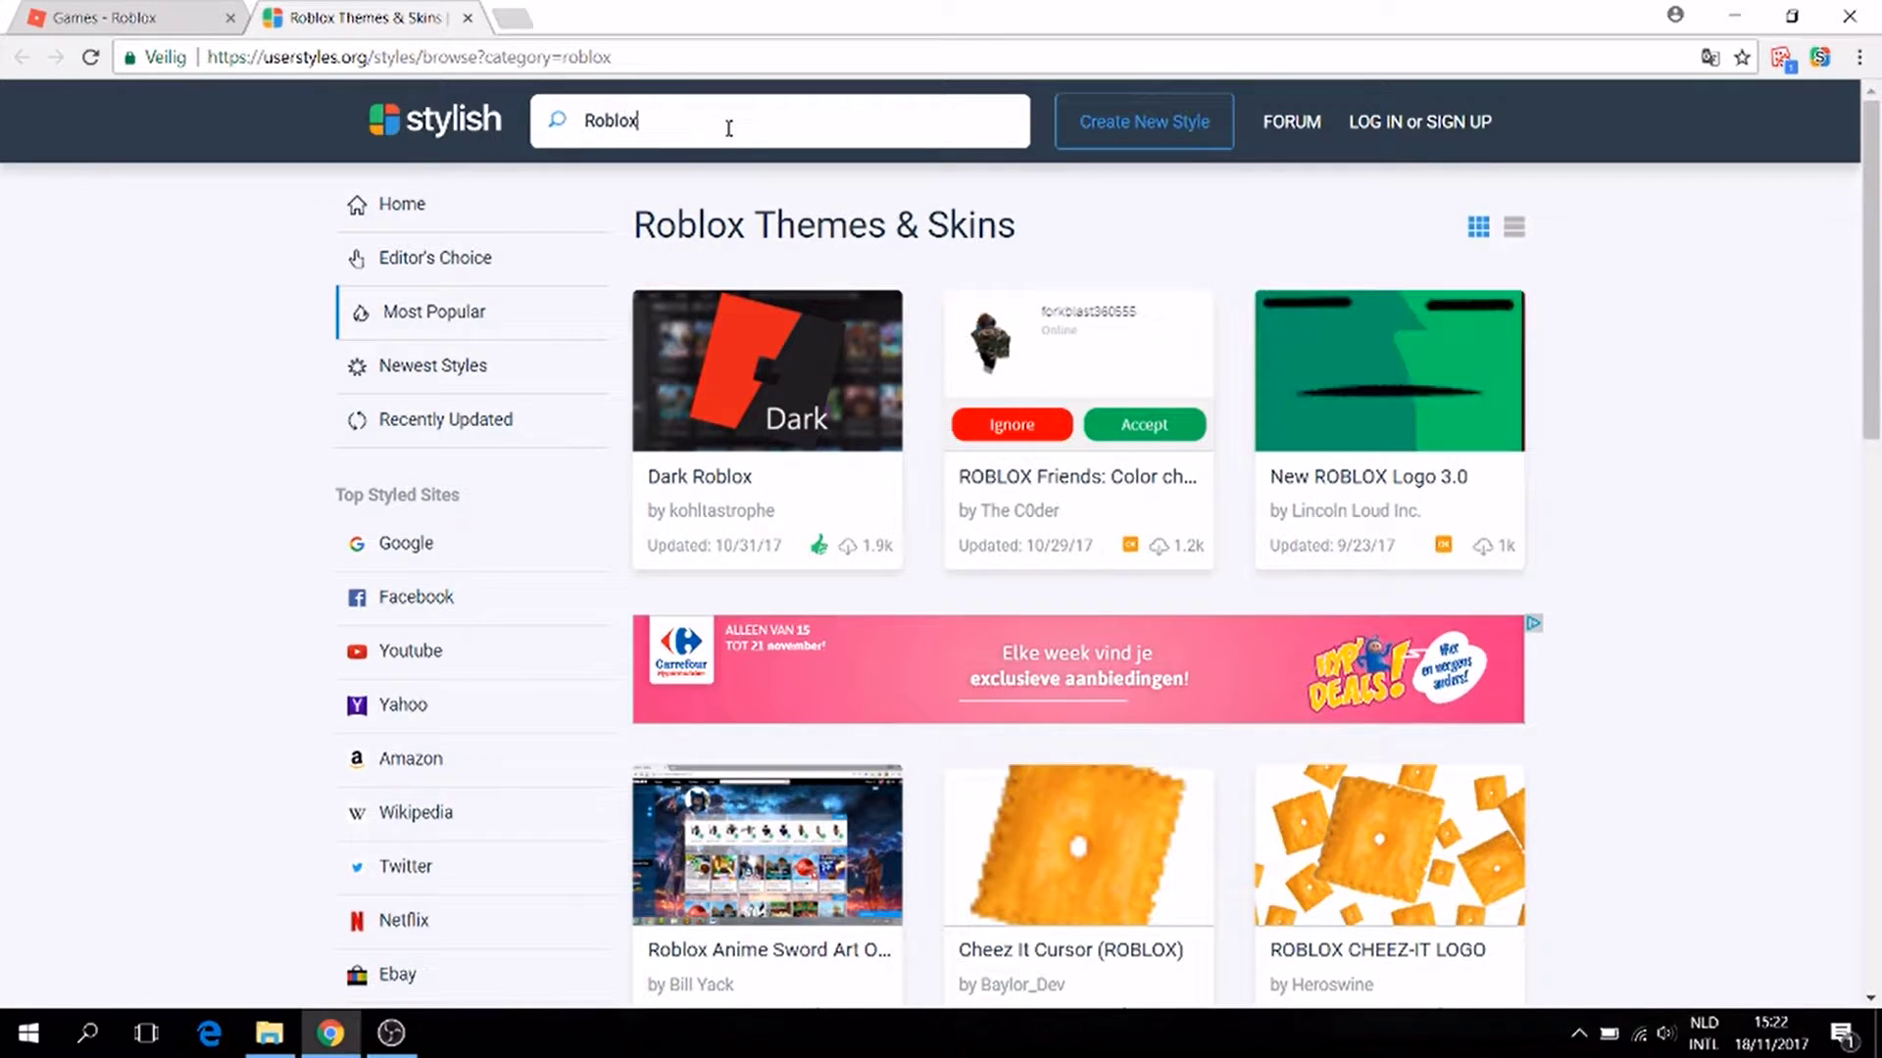
pyautogui.press('Return')
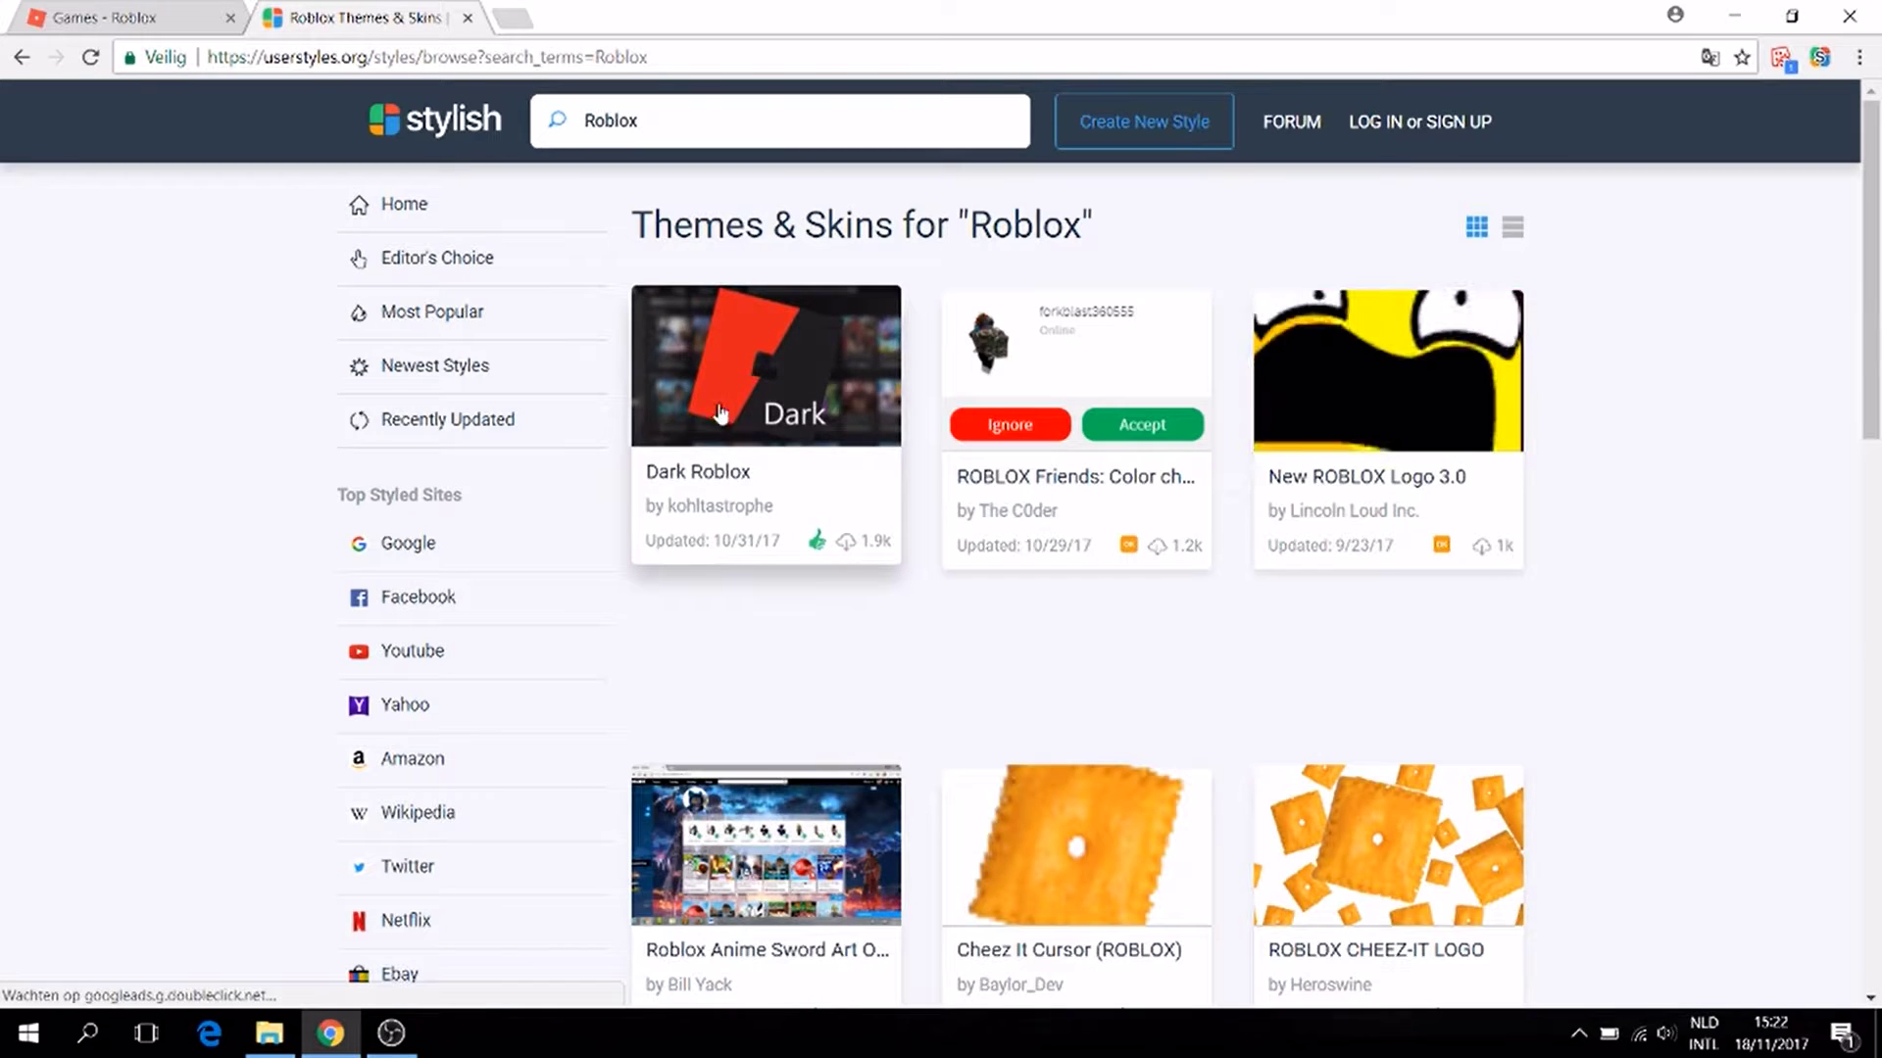
pyautogui.scroll(-1, 1154, 467)
pyautogui.scroll(2, 1153, 467)
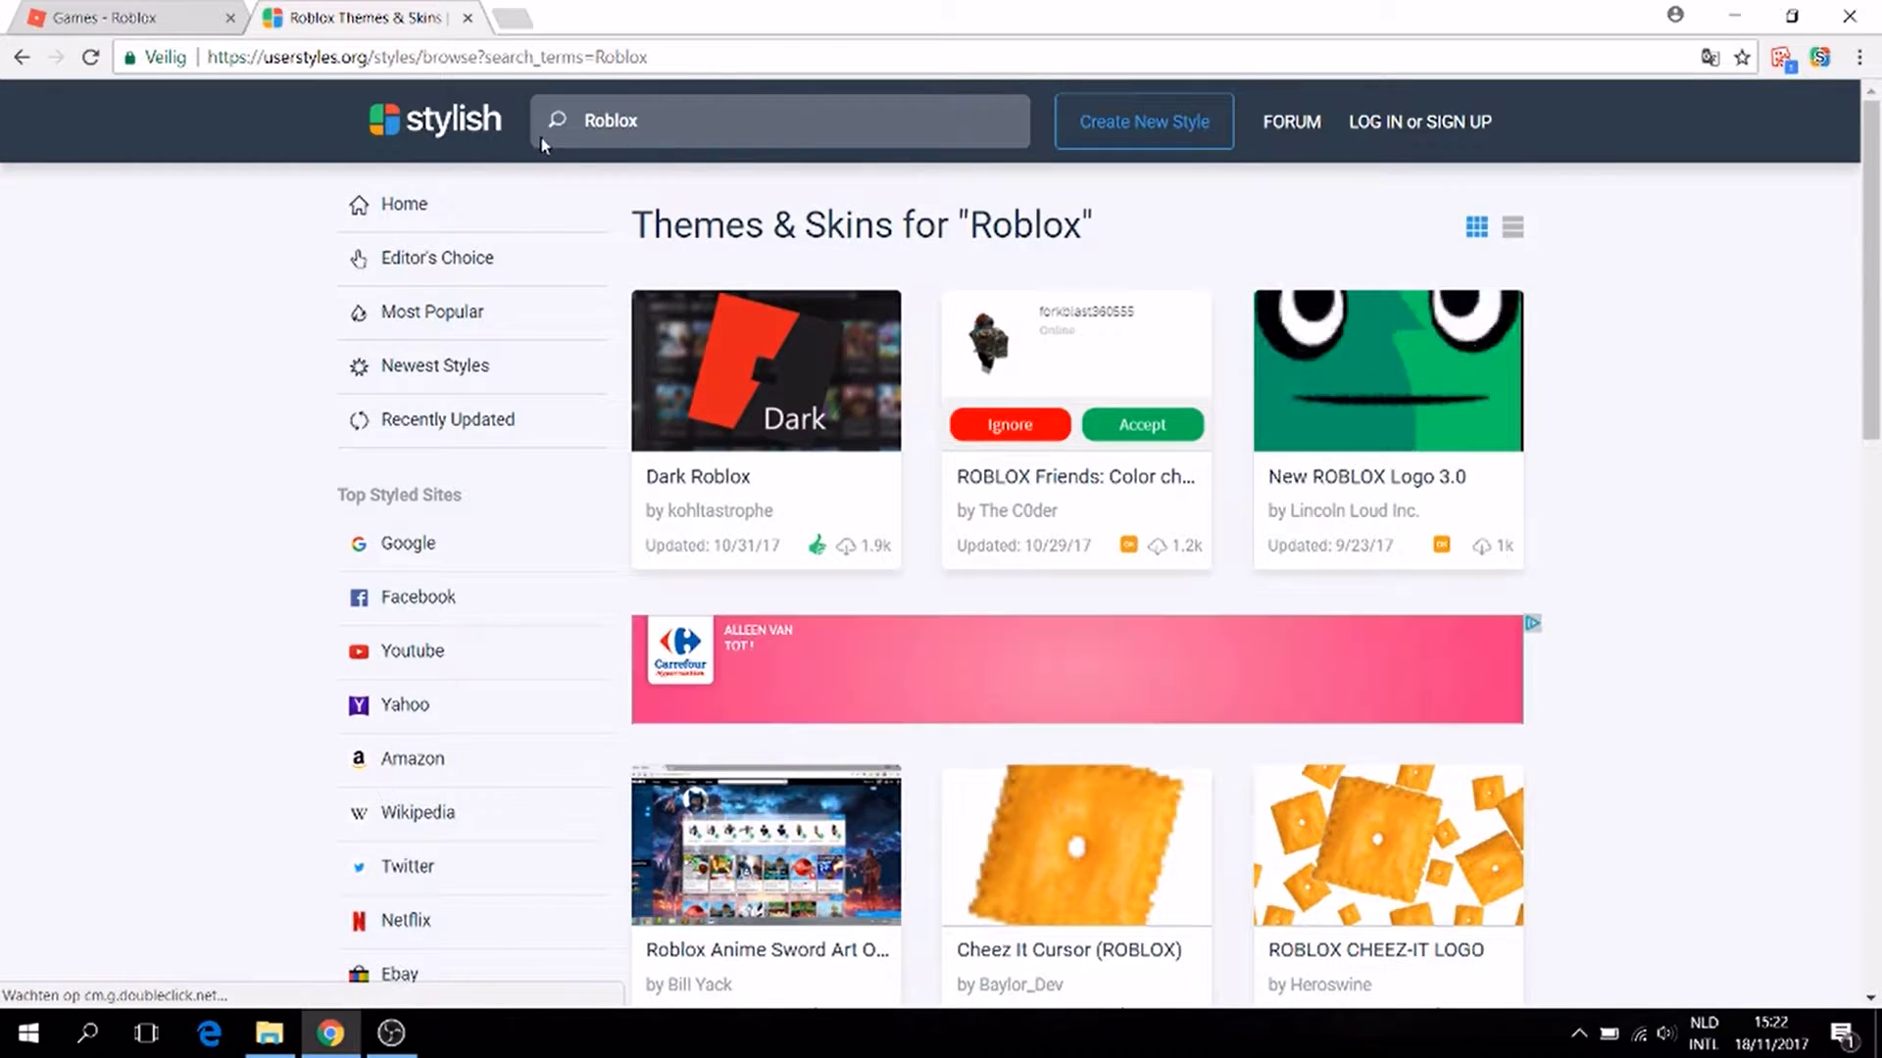
pyautogui.doubleClick(617, 122)
# Step: Search for 'Facebook' themes and preview the Dark Blue Galaxy style
pyautogui.write('Fa')
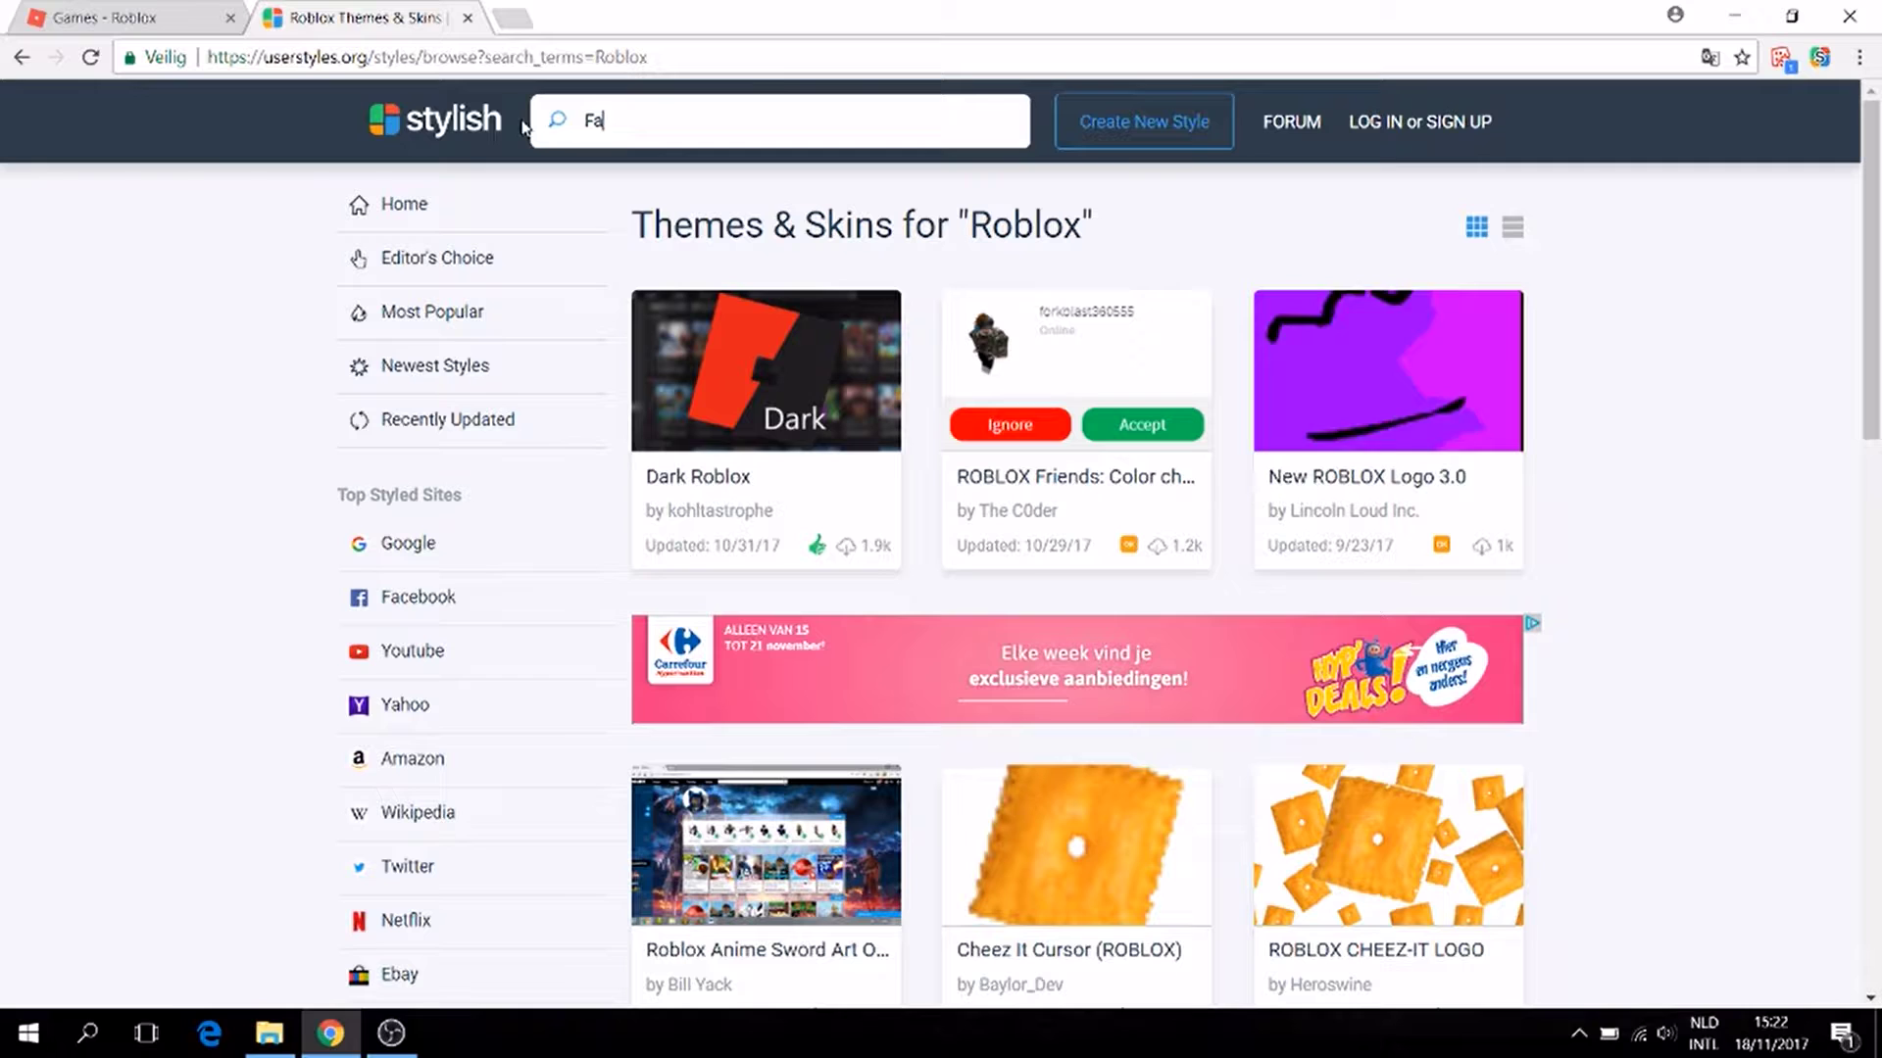
pyautogui.write('cebook')
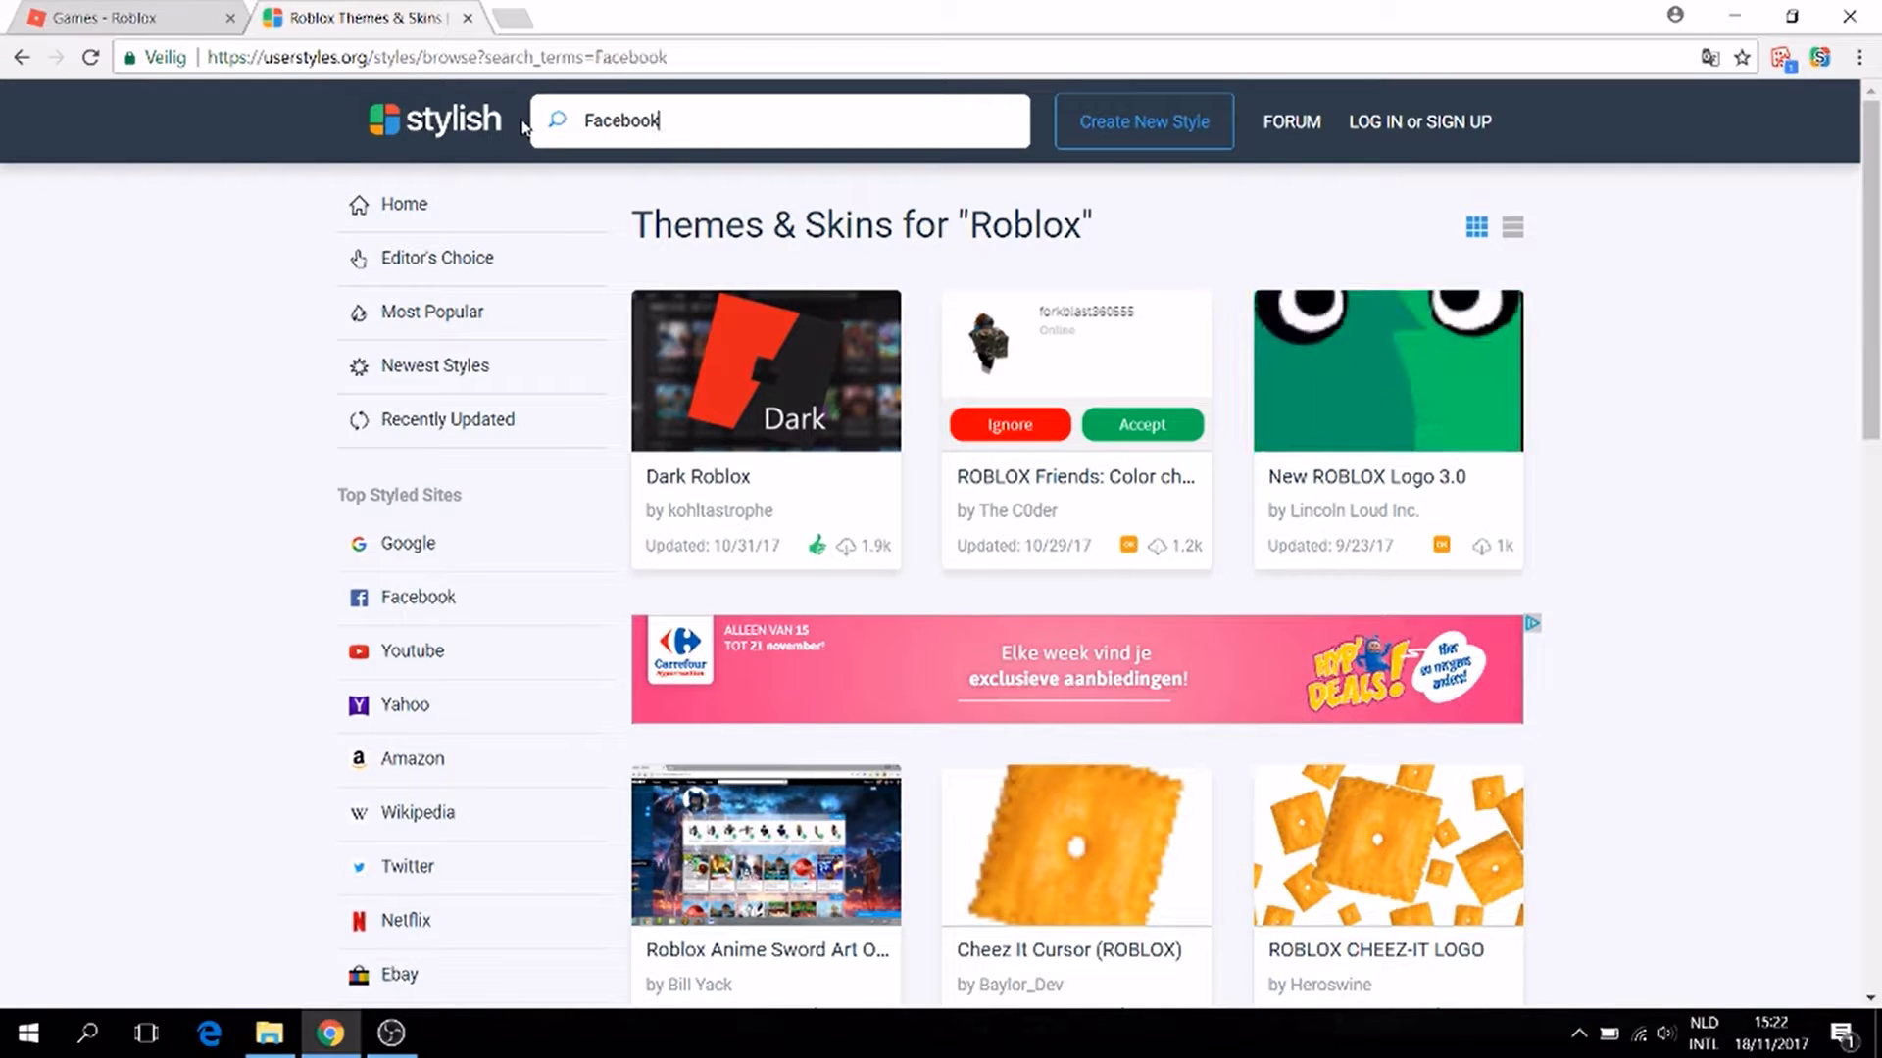
pyautogui.press('Return')
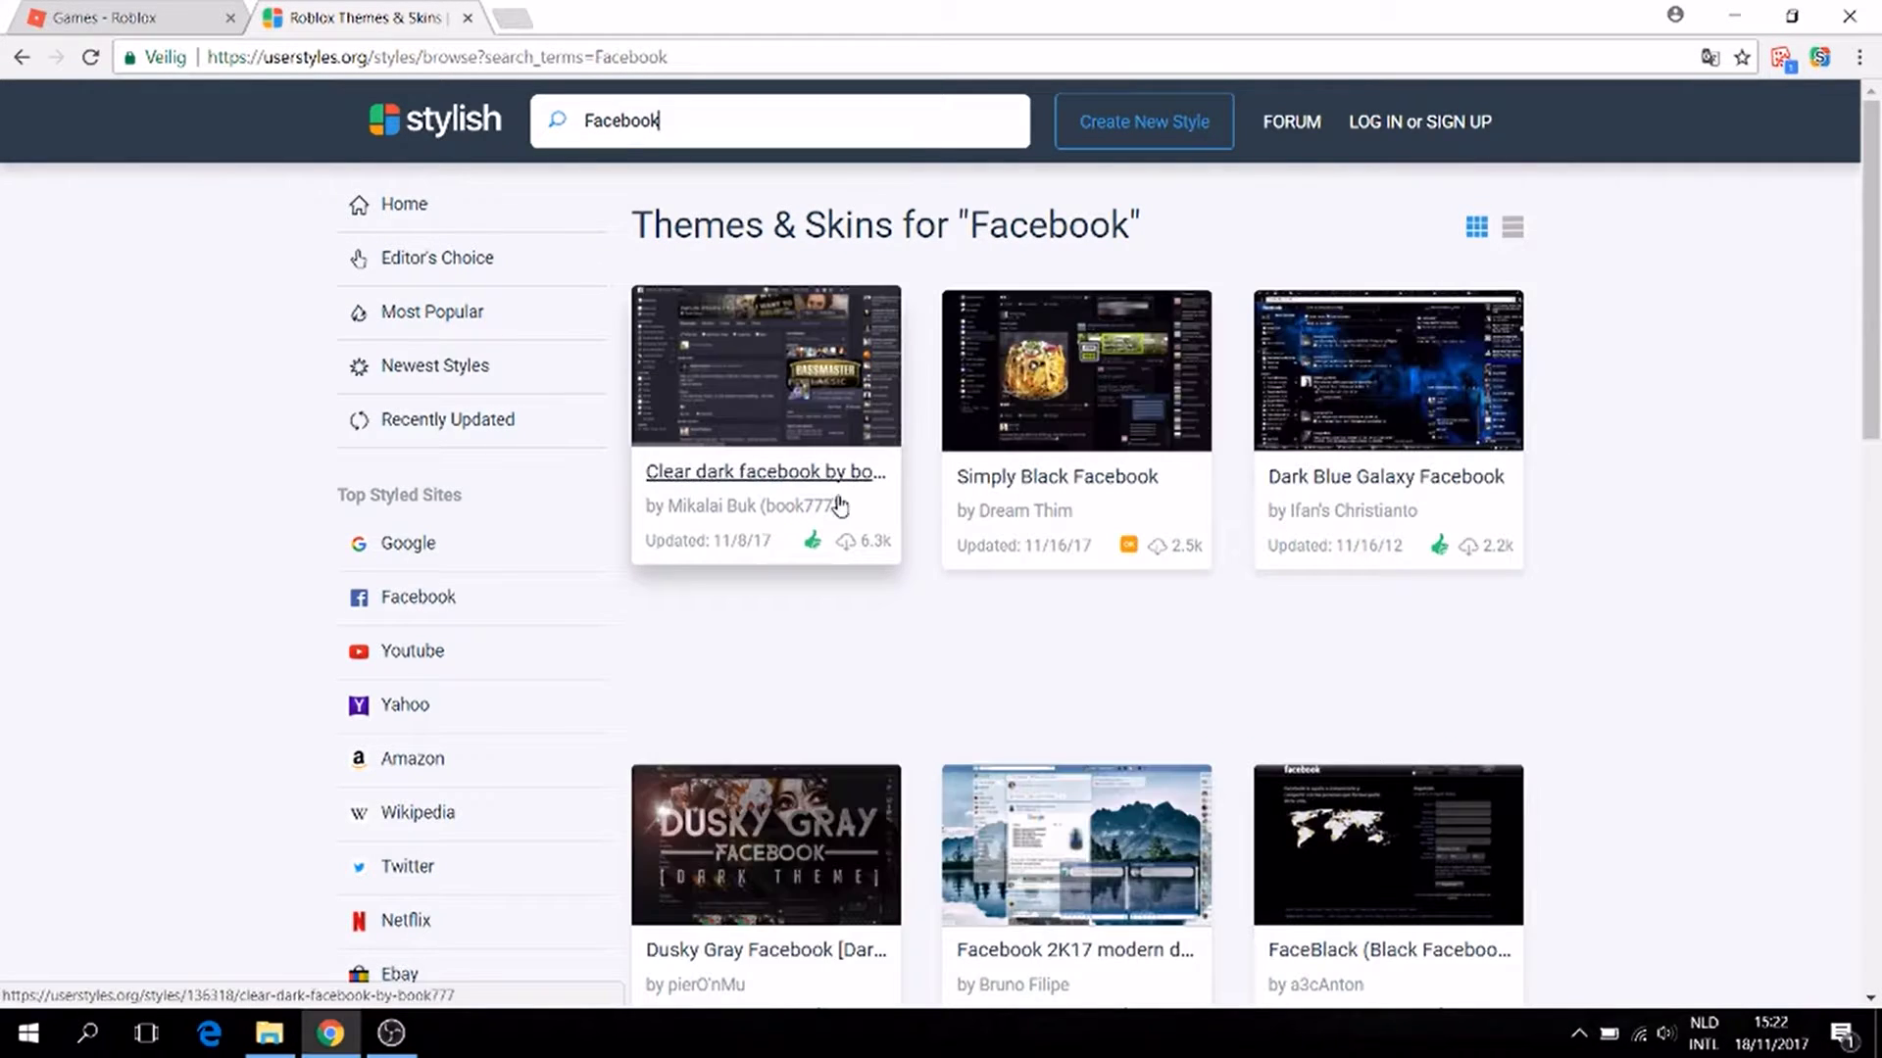
pyautogui.click(1401, 405)
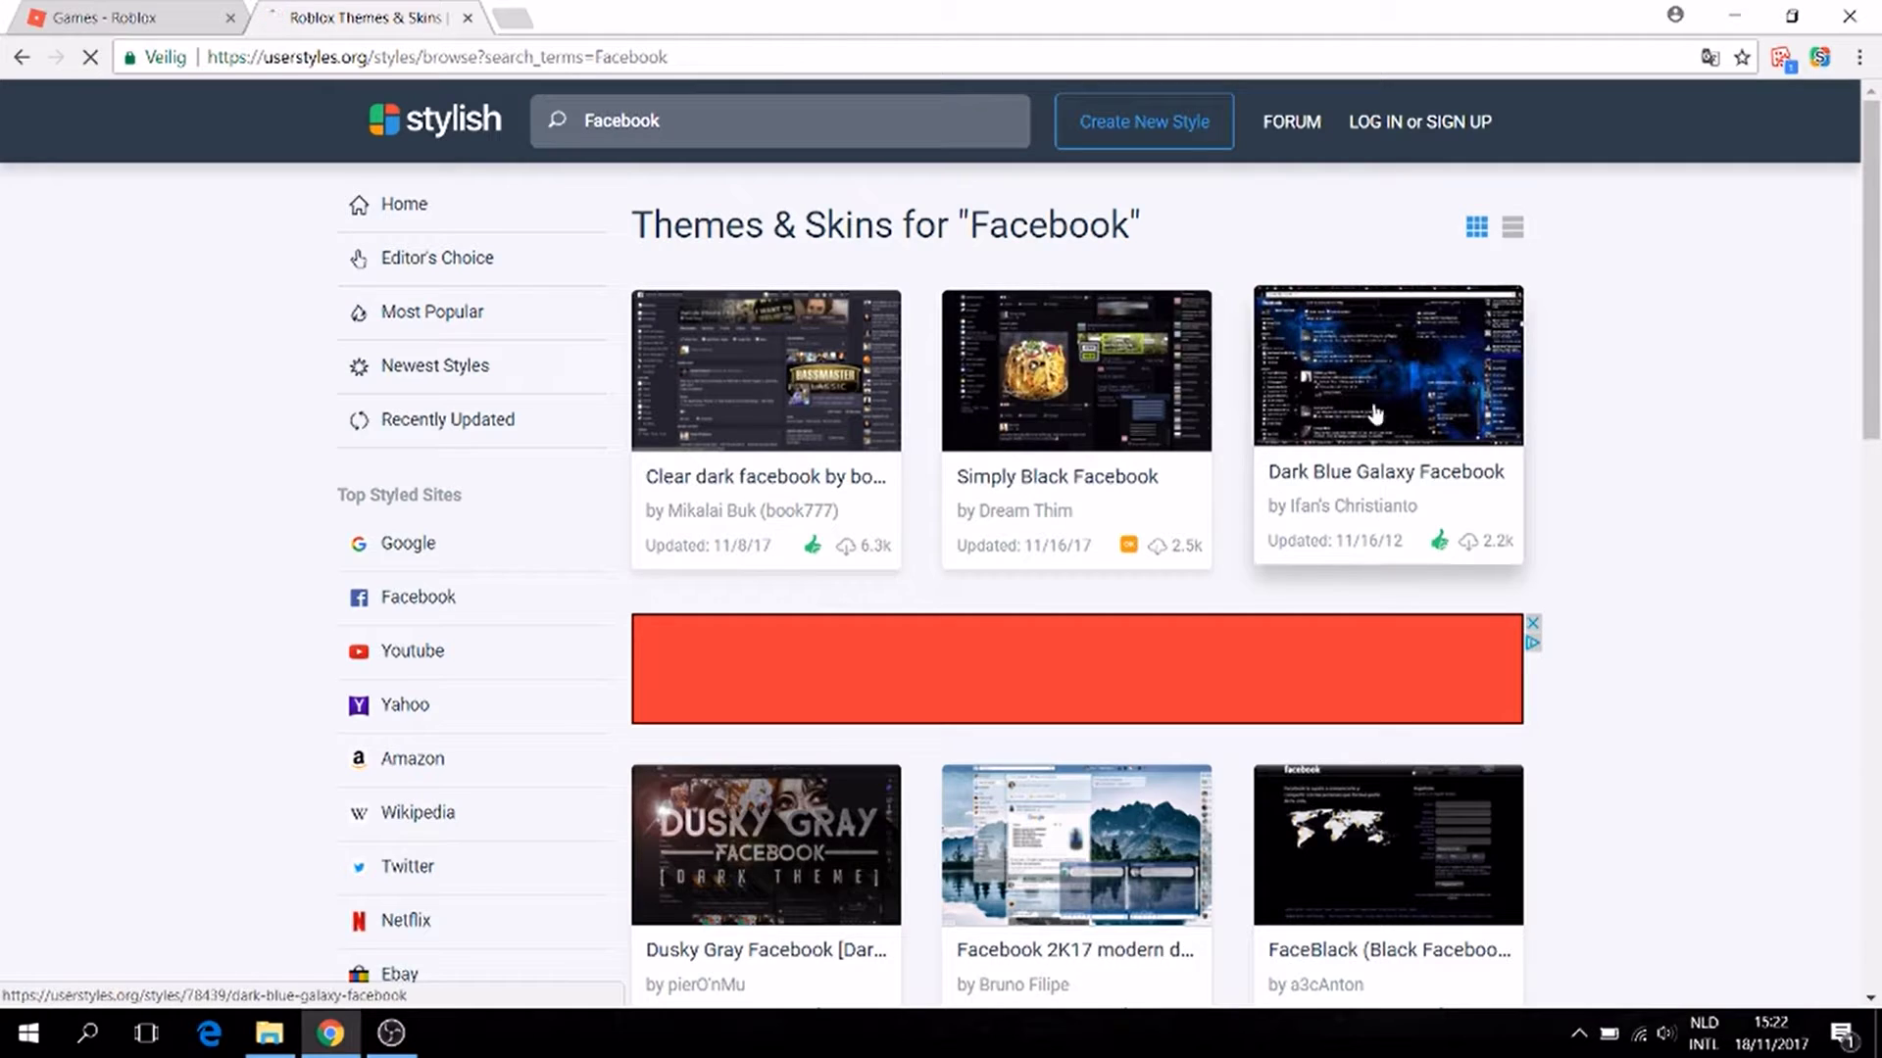
pyautogui.click(20, 59)
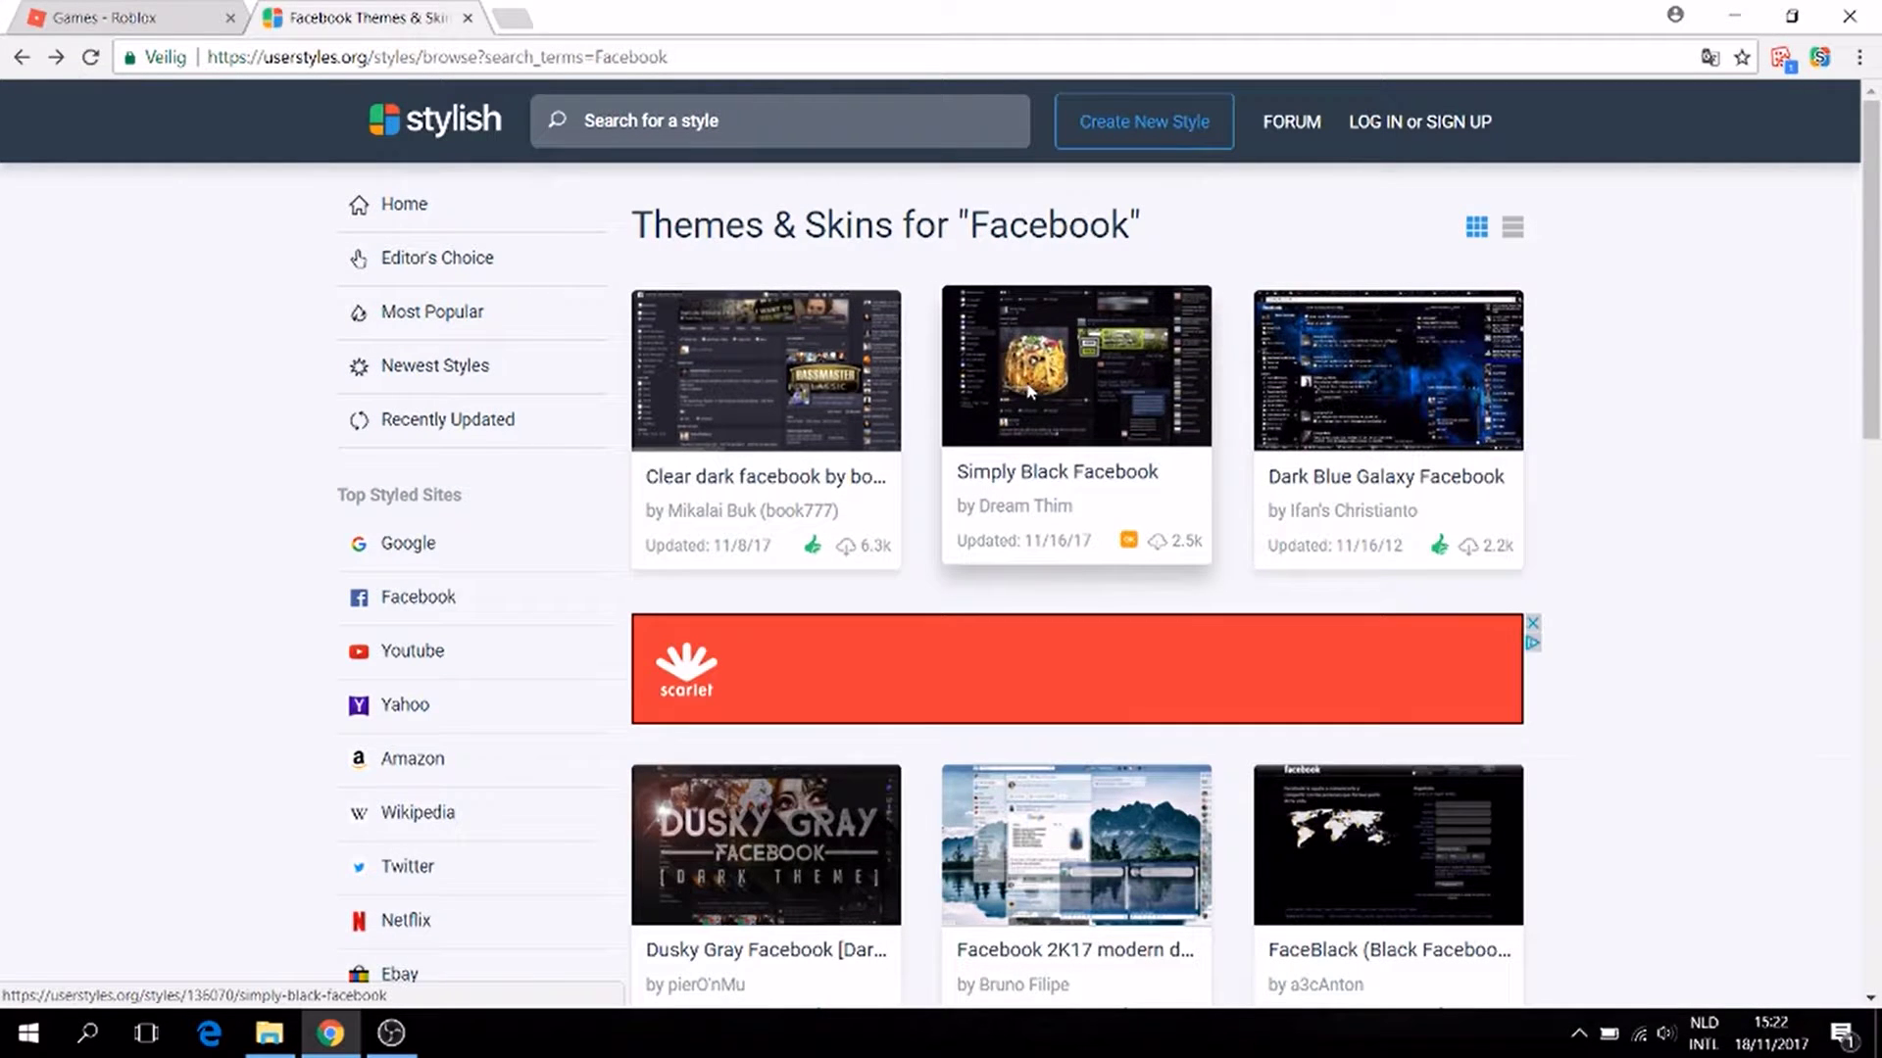
# Step: Install the Simply Black Facebook style into Stylish and return to the results
pyautogui.click(1029, 394)
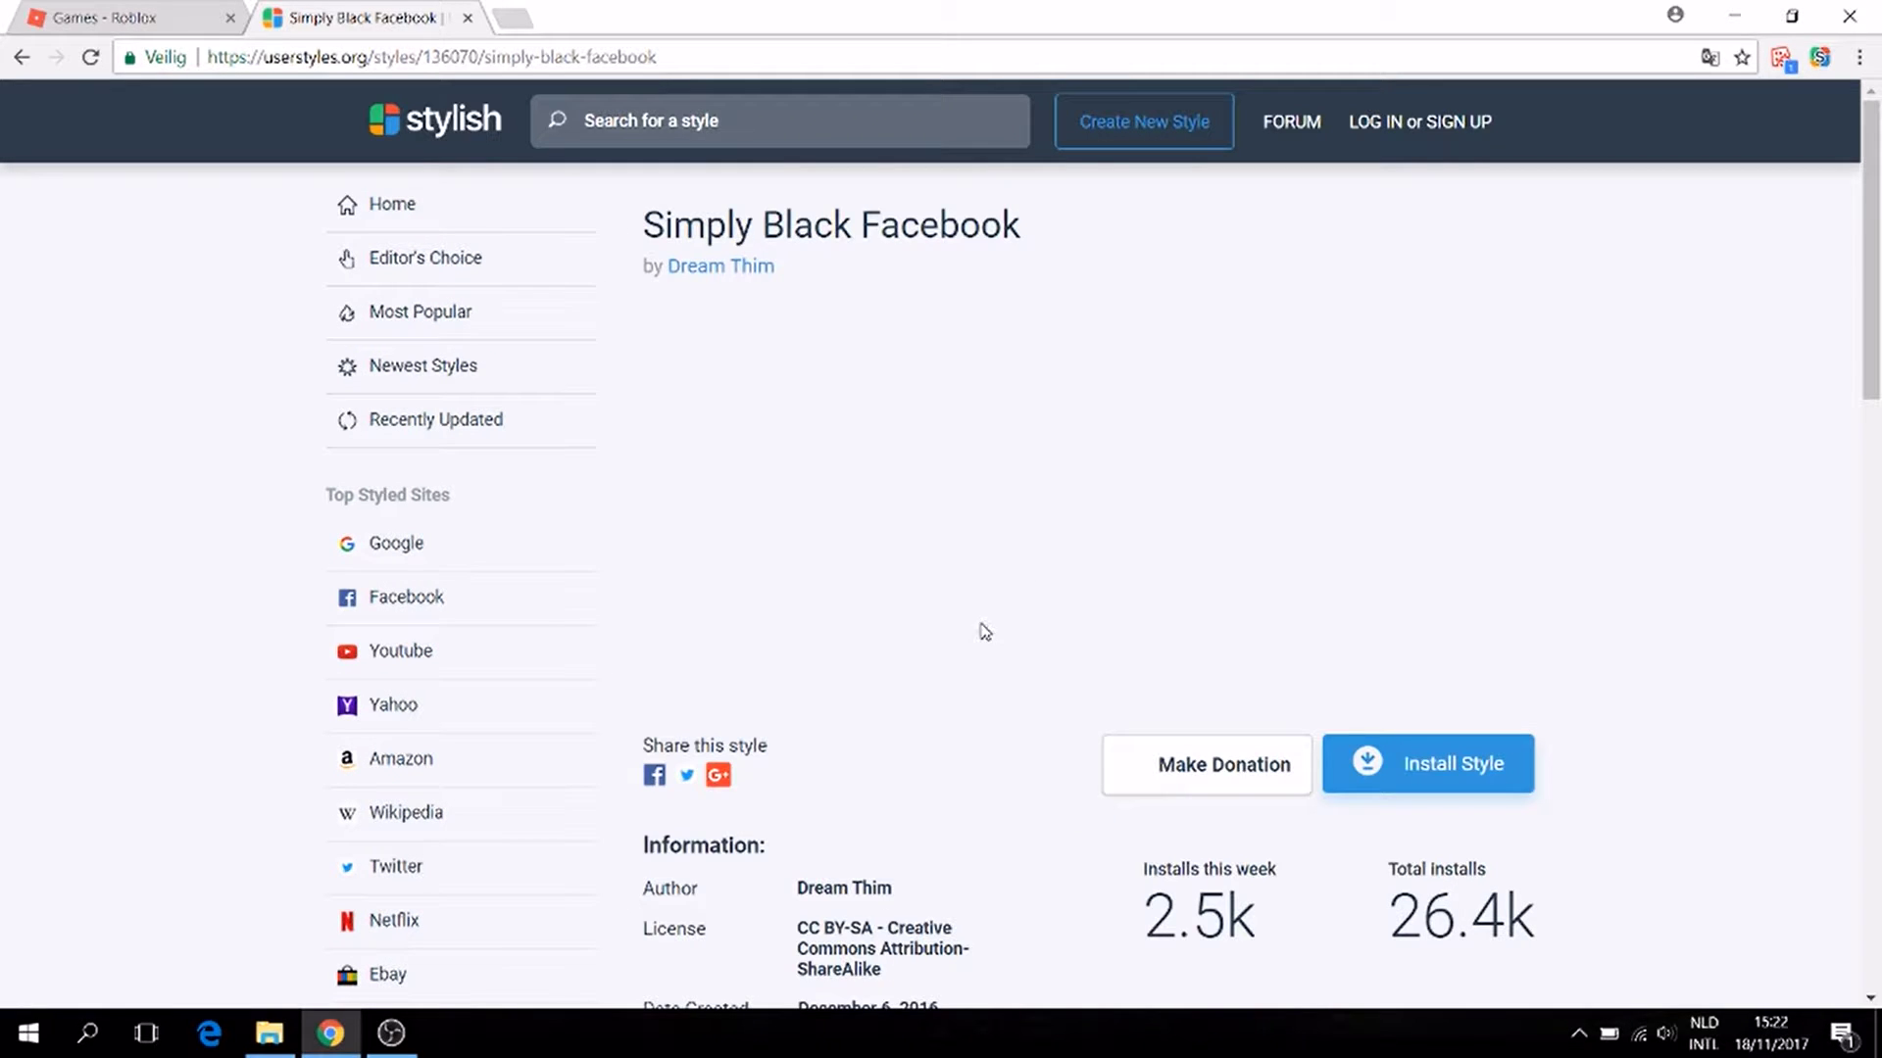
pyautogui.click(1456, 766)
pyautogui.click(1031, 191)
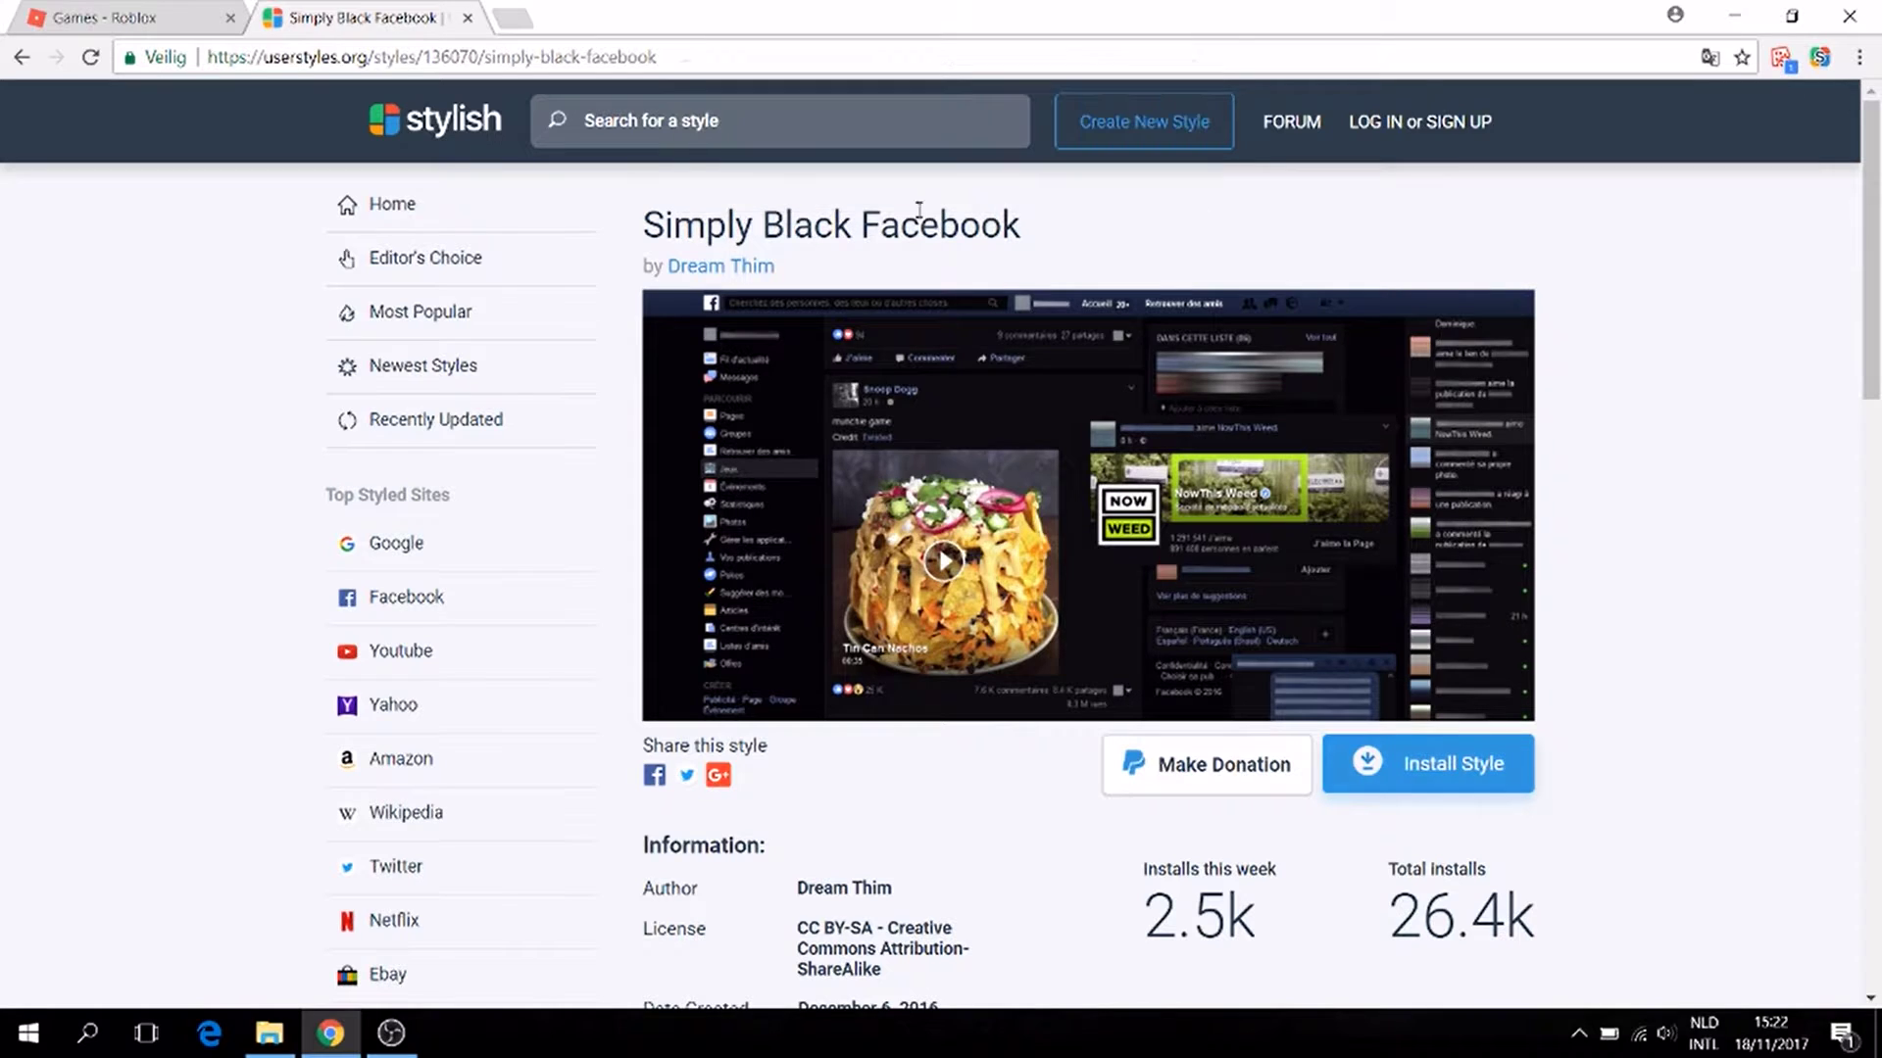
pyautogui.click(15, 62)
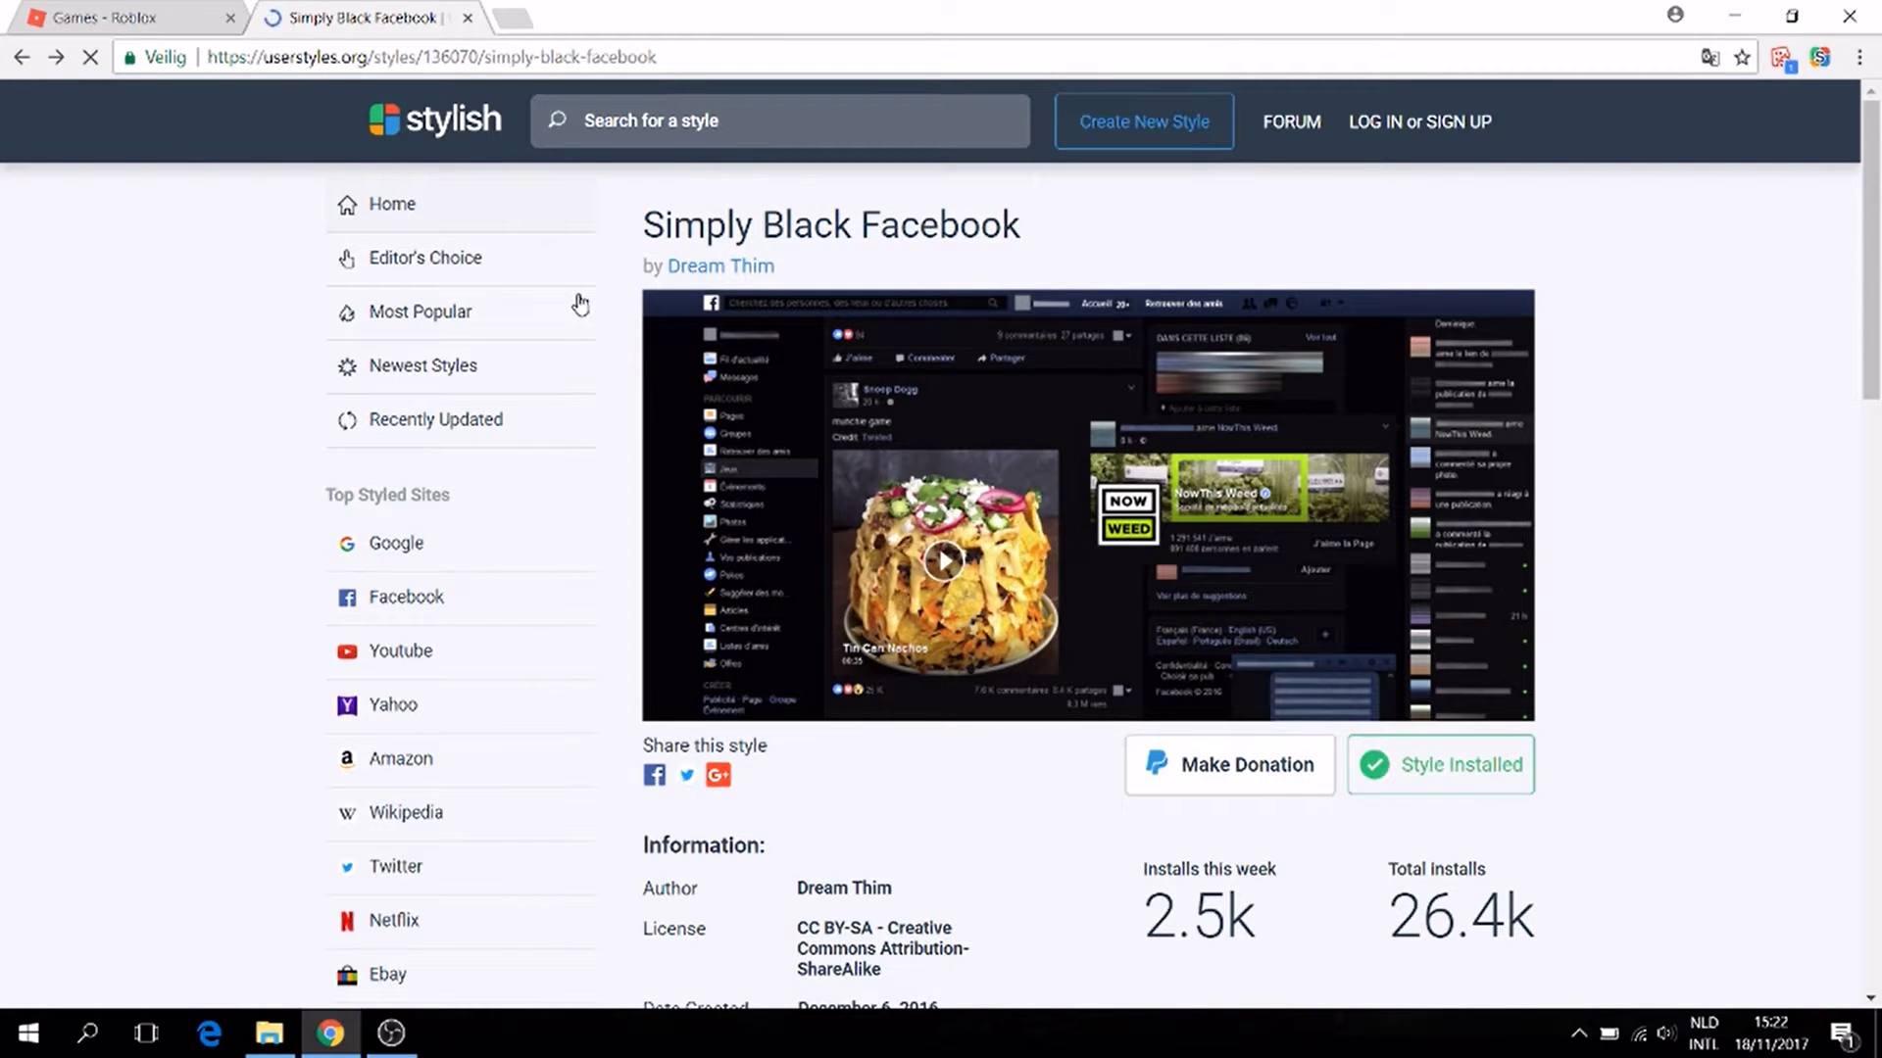
# Step: Search userstyles.org for 'Twitter' themes
pyautogui.click(714, 118)
pyautogui.write('T')
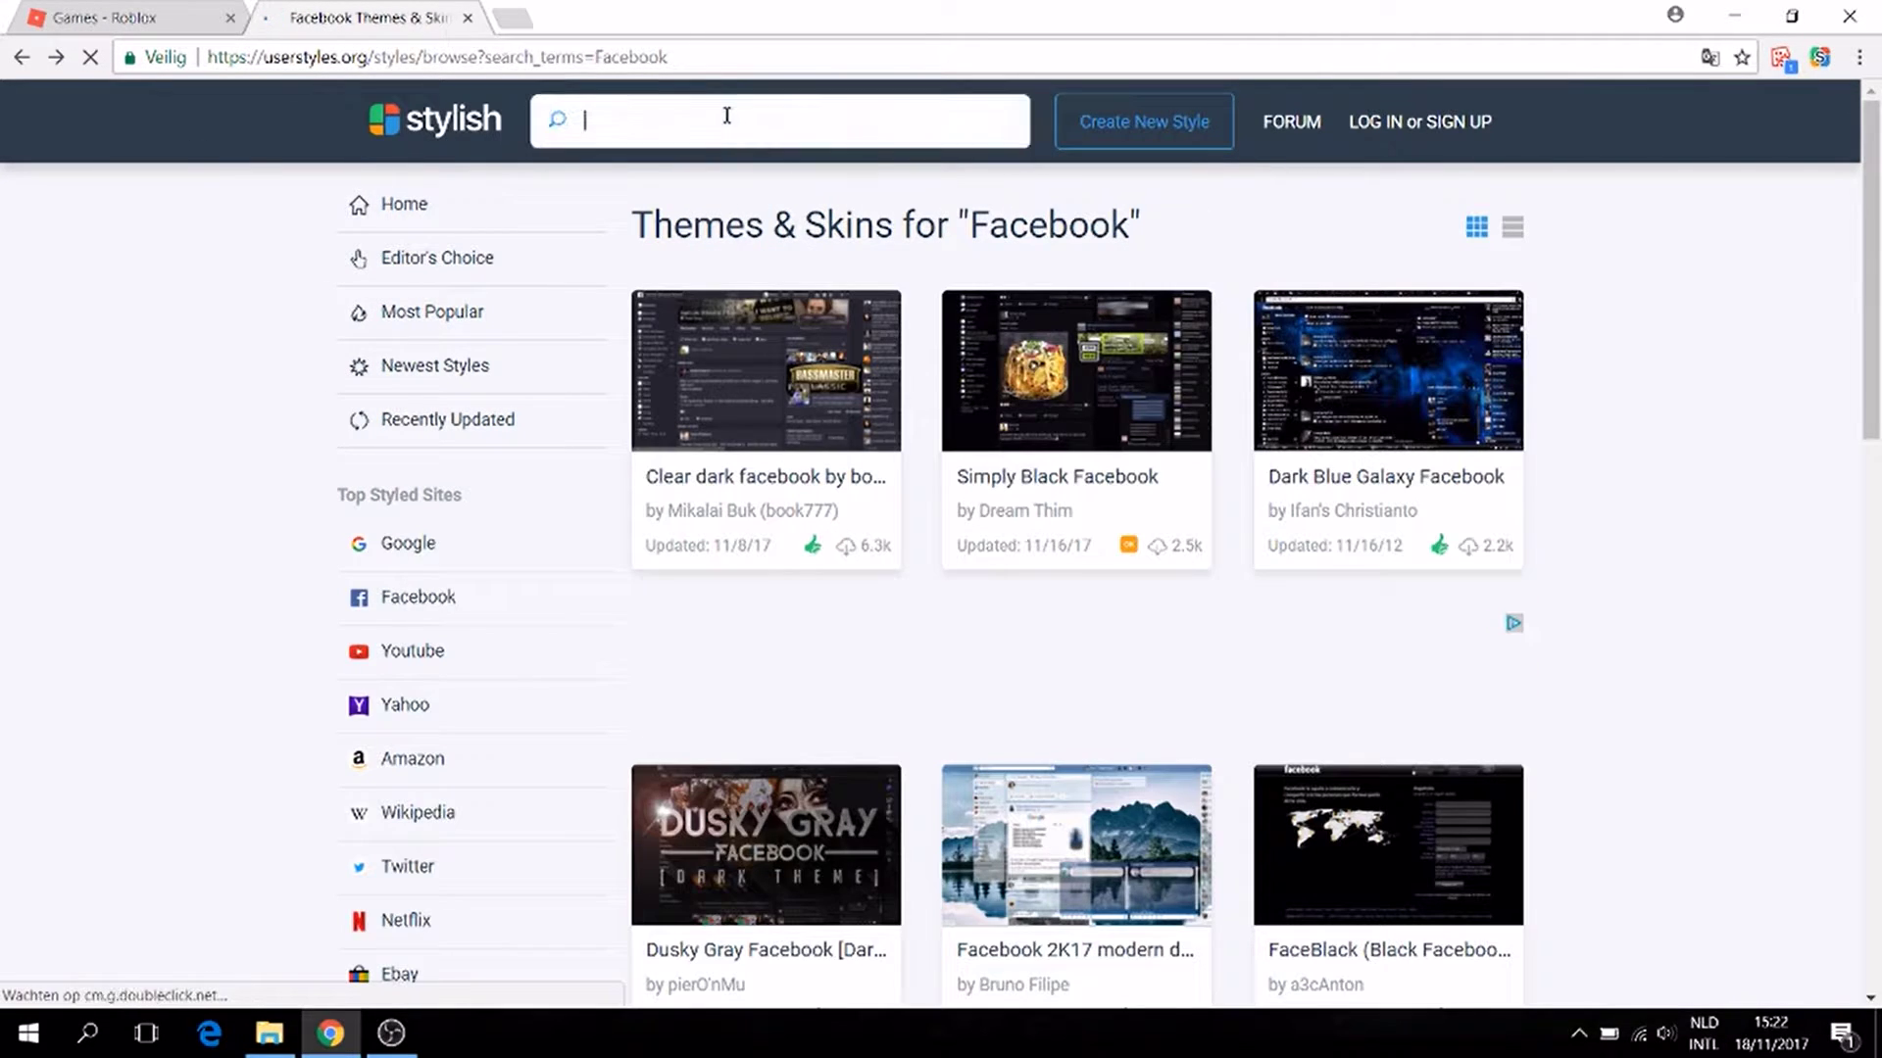
pyautogui.write('witter')
pyautogui.press('Return')
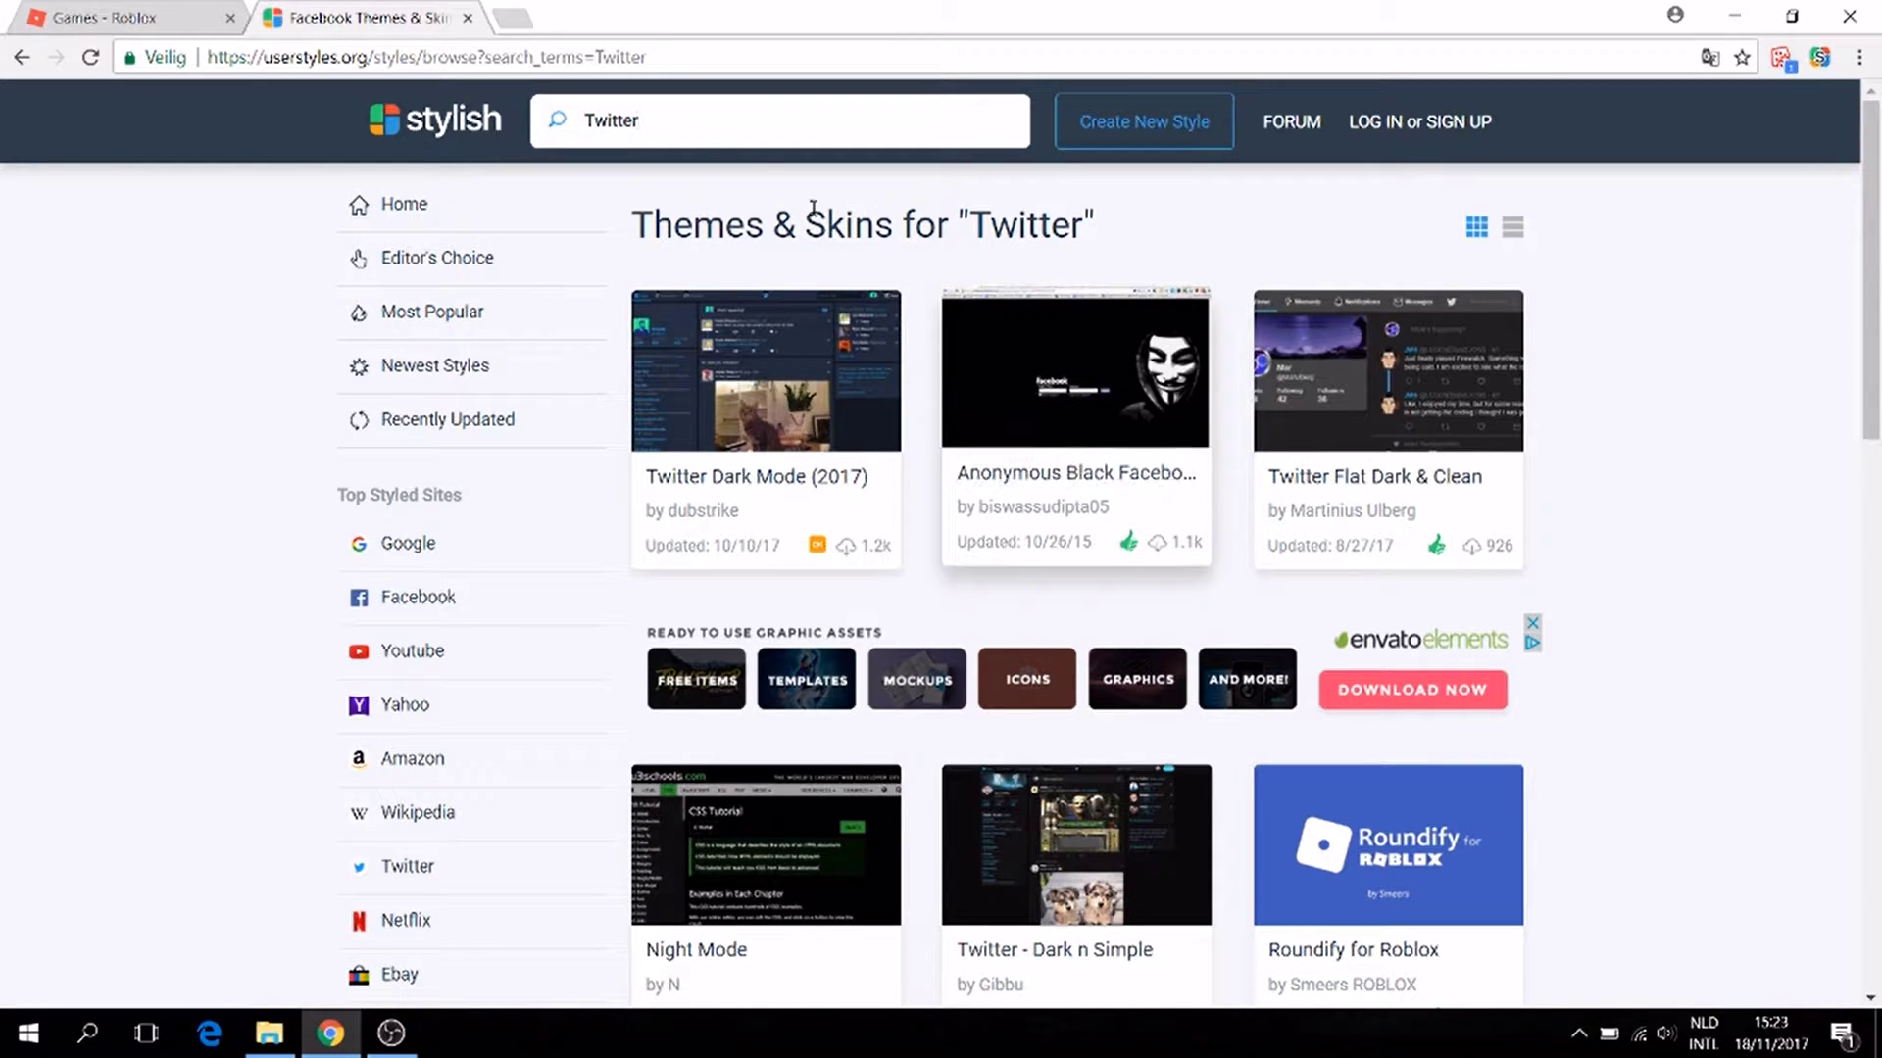
# Step: Search for 'Instagram' themes and scroll through the results
pyautogui.doubleClick(692, 118)
pyautogui.write('Instagram')
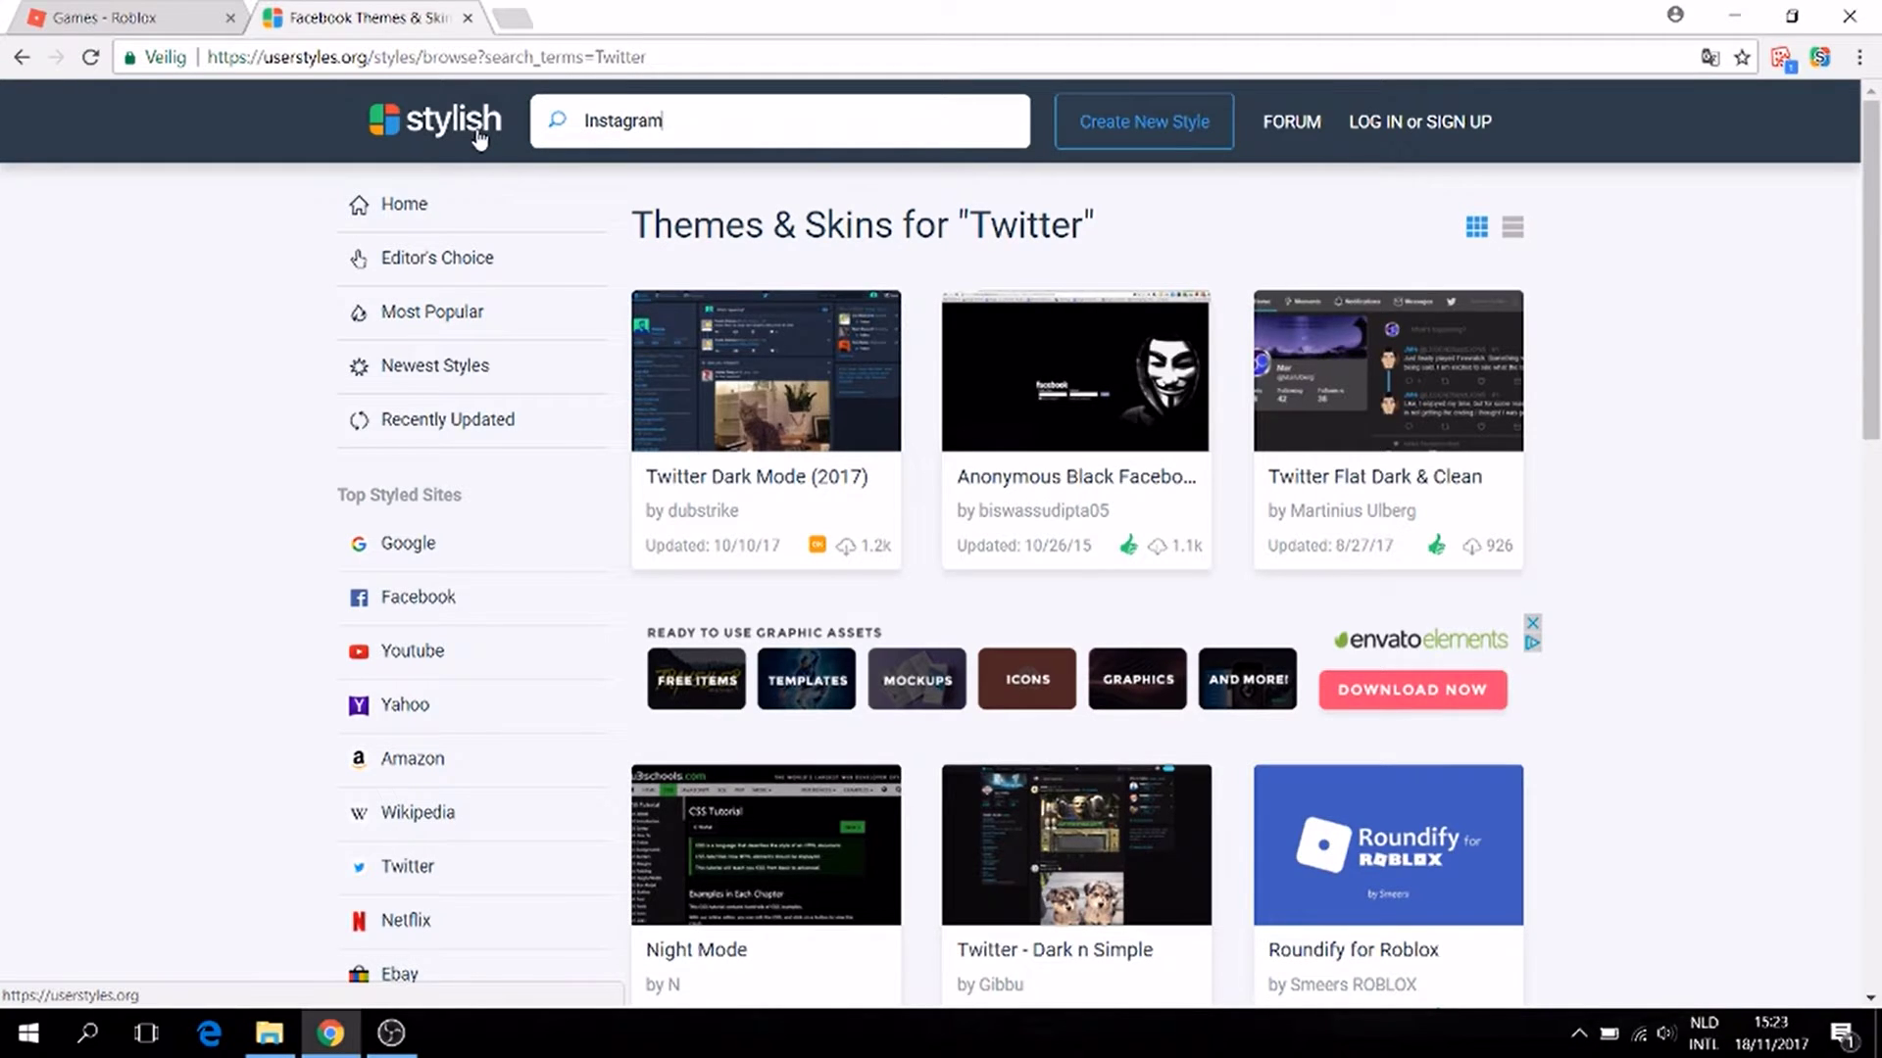
pyautogui.press('Return')
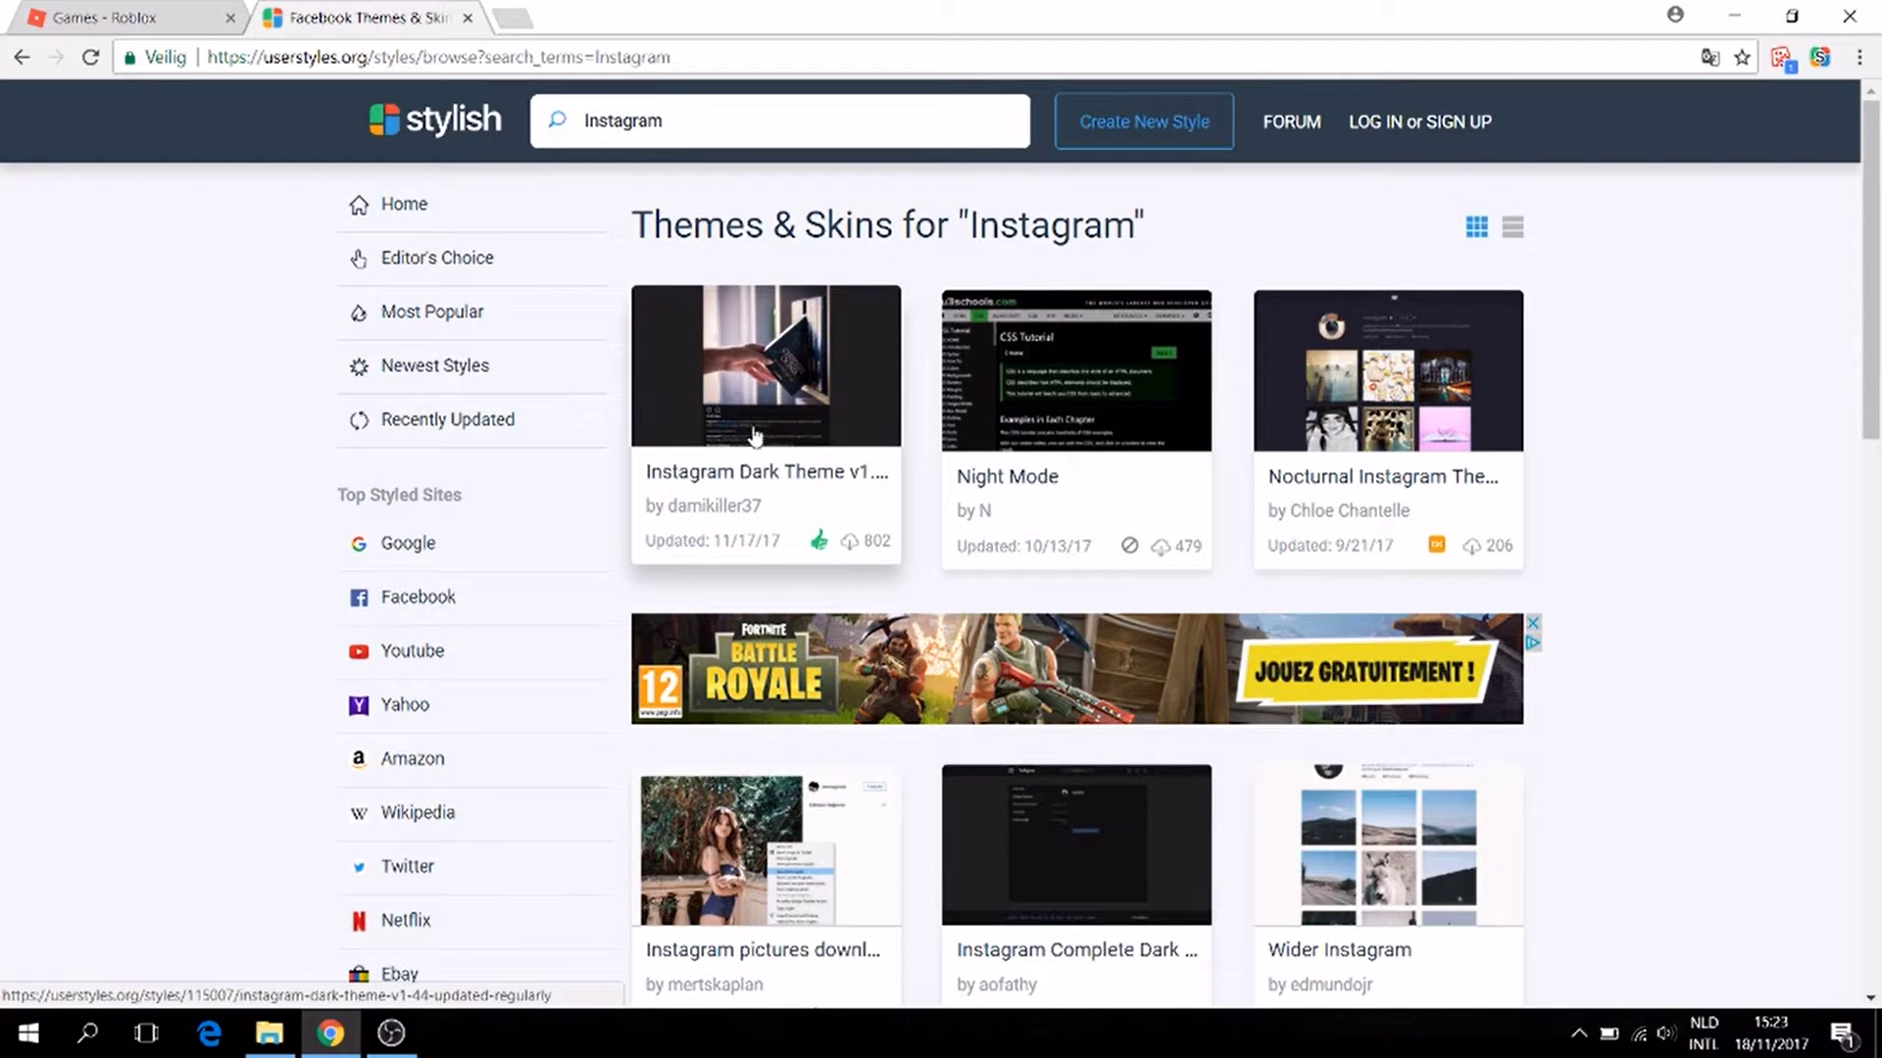
pyautogui.scroll(-5, 980, 431)
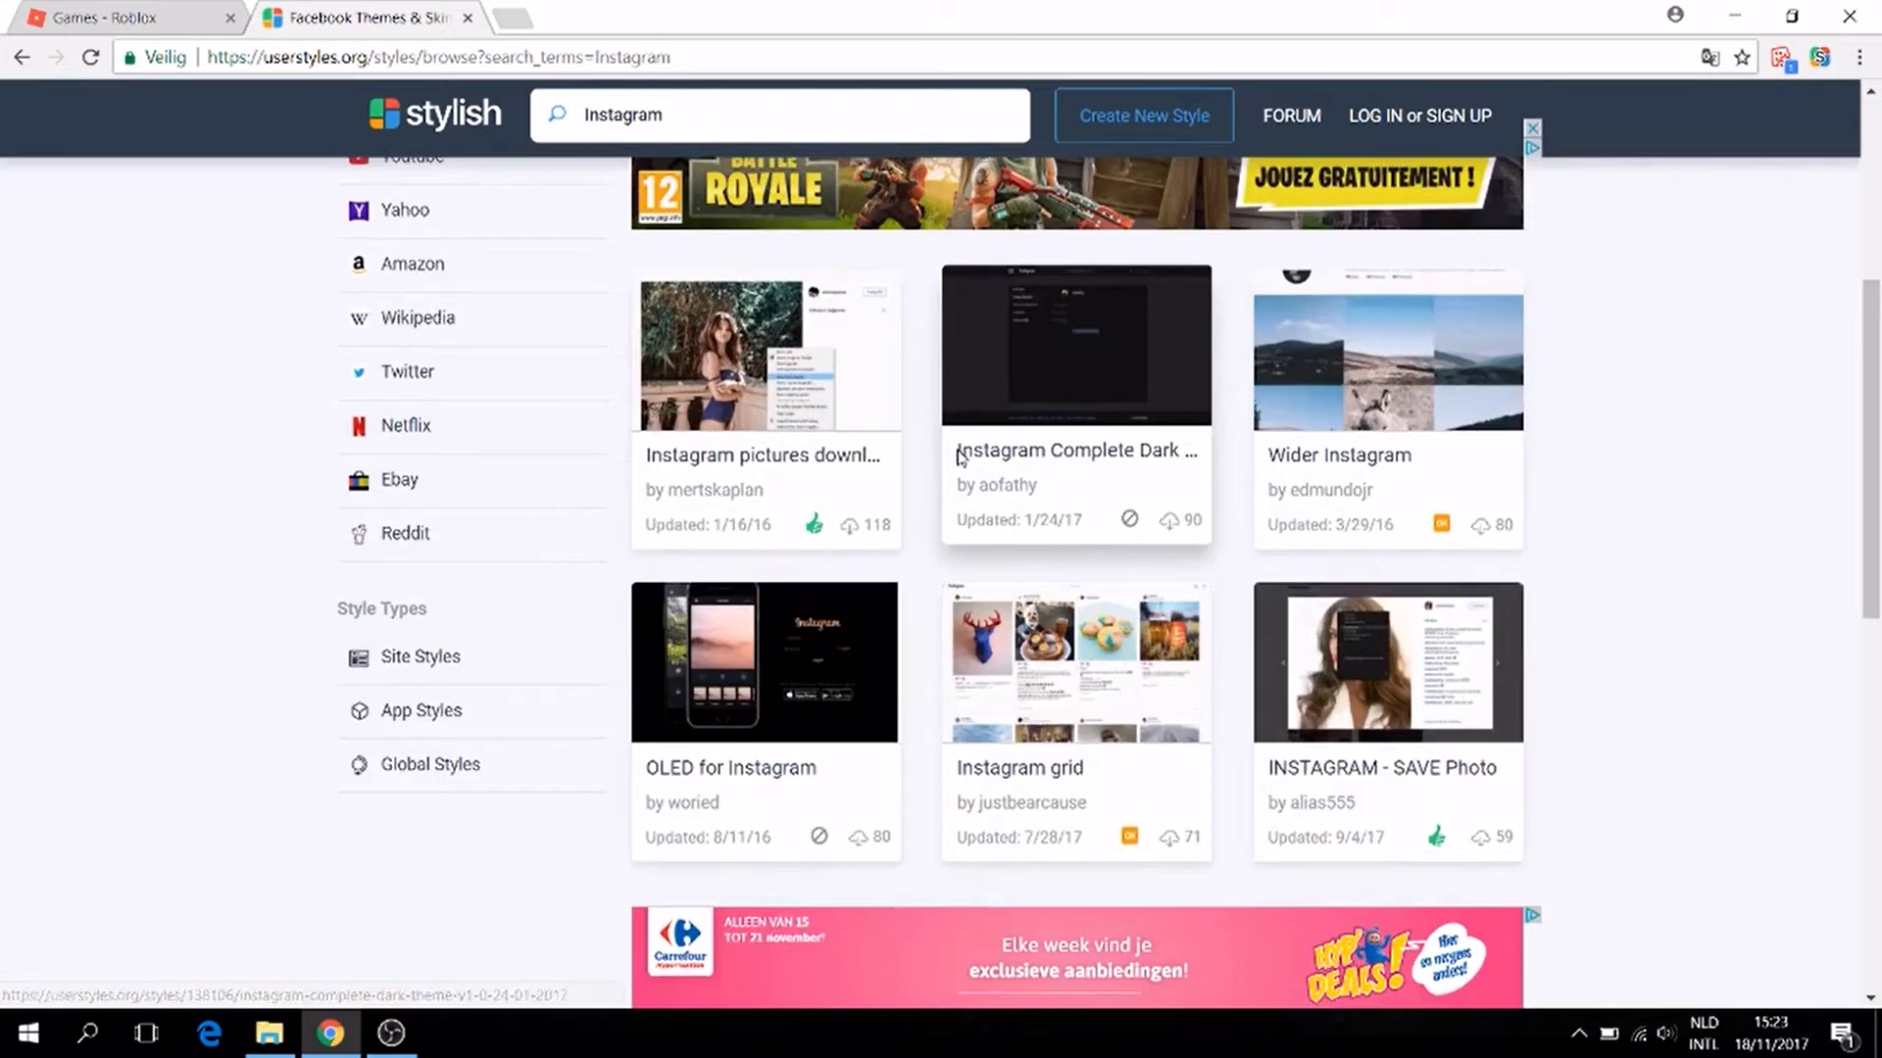
pyautogui.scroll(-5, 959, 457)
pyautogui.scroll(-5, 959, 456)
pyautogui.scroll(2, 958, 457)
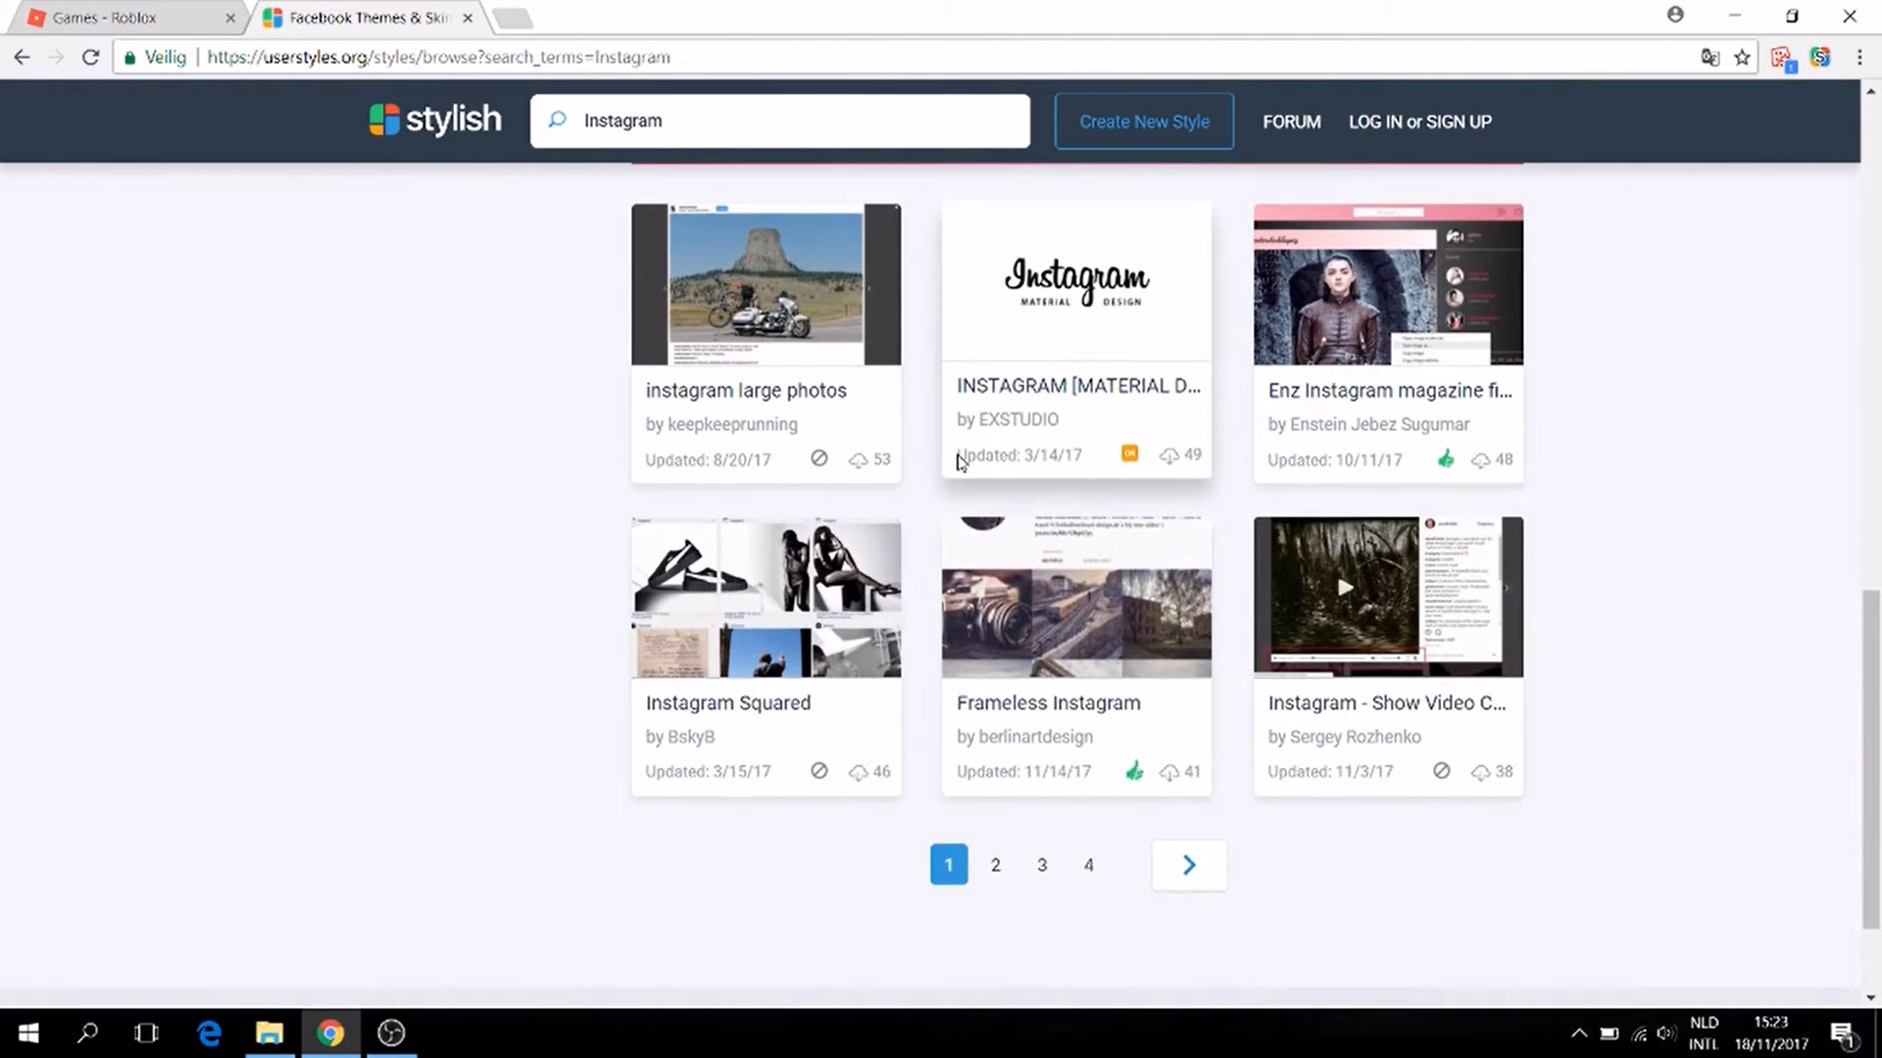
pyautogui.scroll(1, 1172, 613)
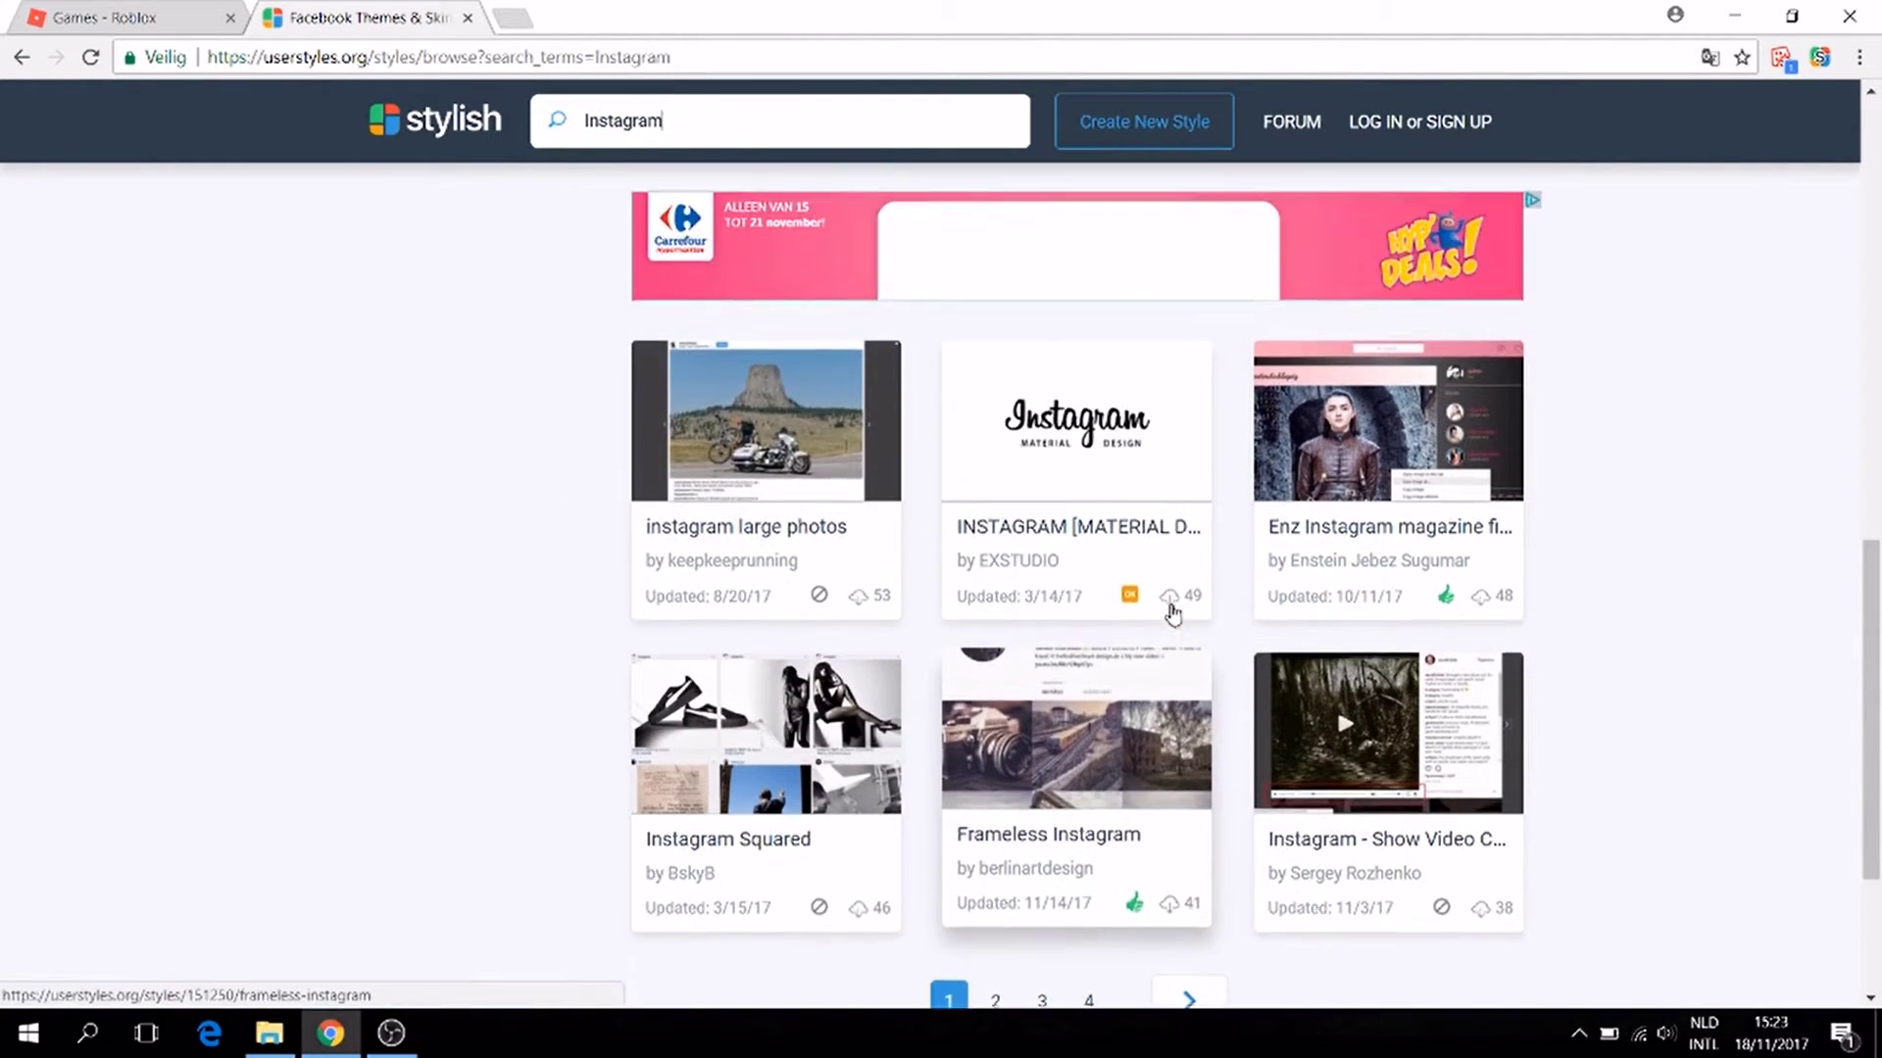
pyautogui.scroll(5, 1172, 613)
# Step: Close the style site tab, open YouTube in a new tab, and show its Stylish styles
pyautogui.middleClick(289, 30)
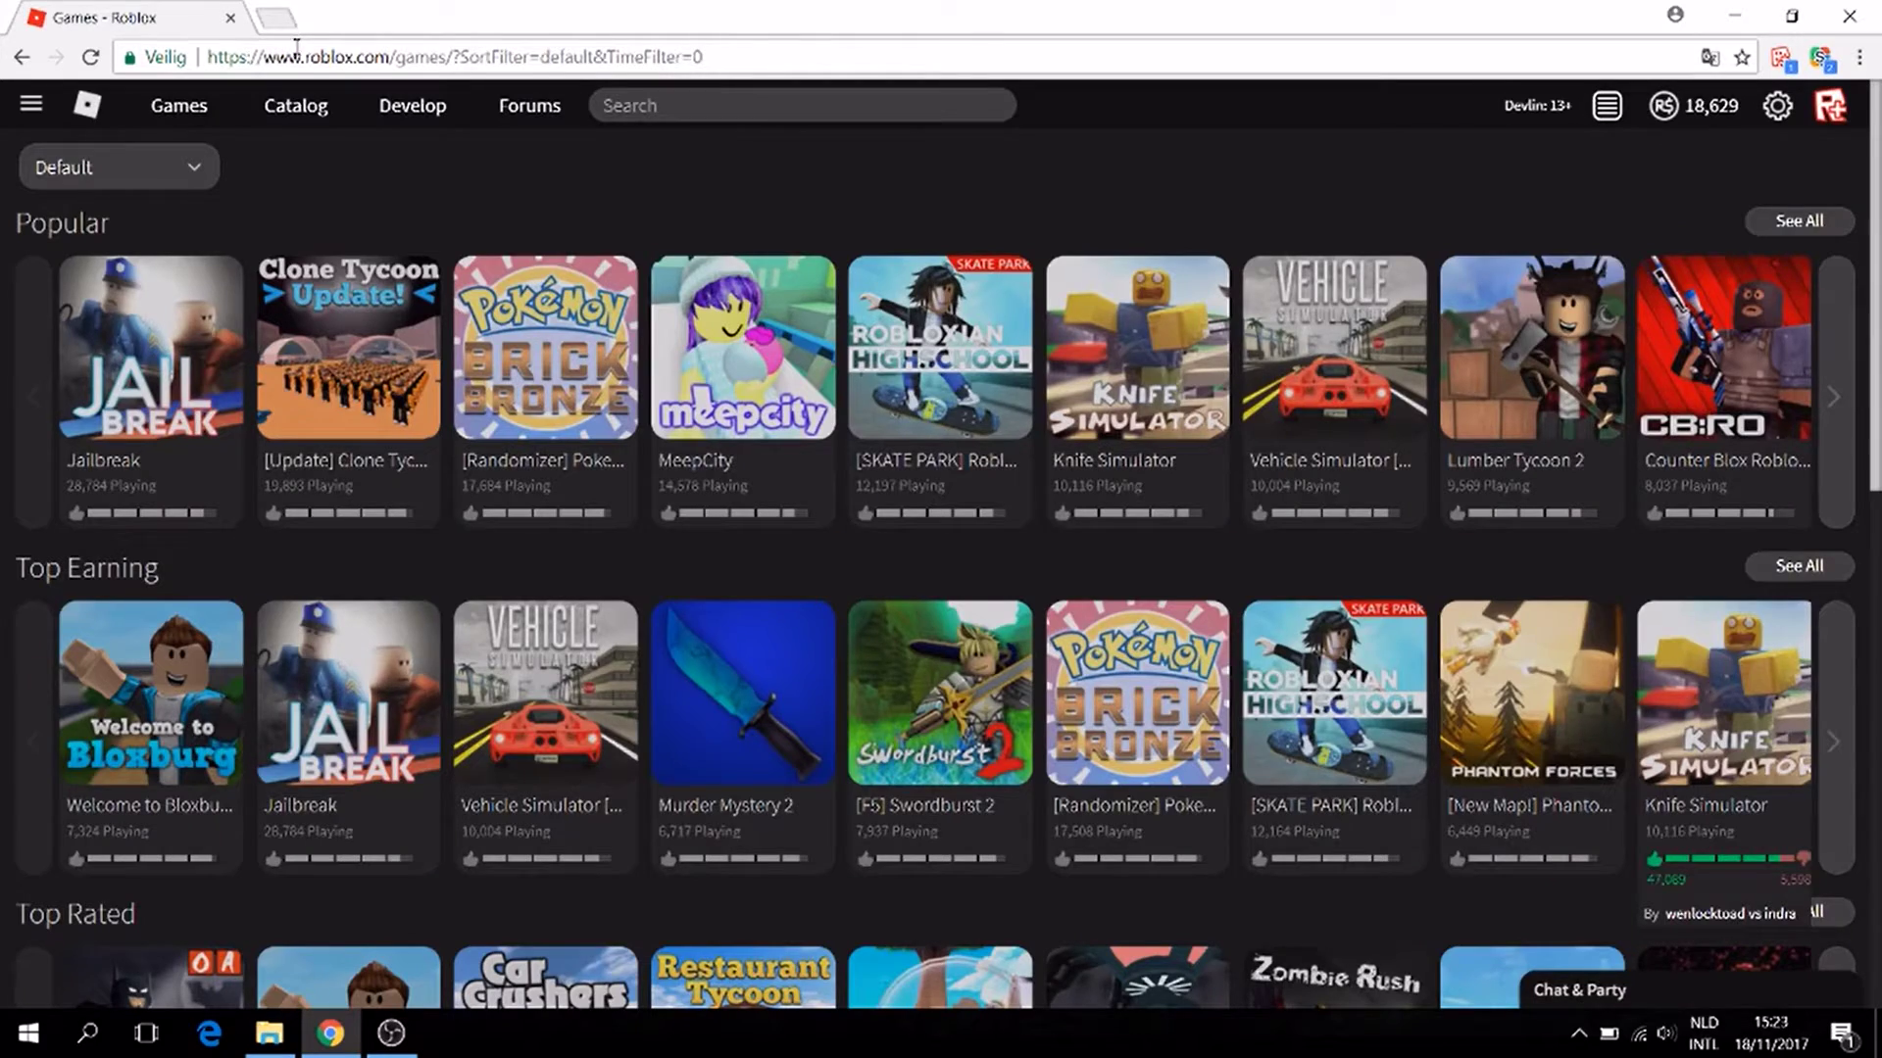
pyautogui.hotkey('ctrl', 't')
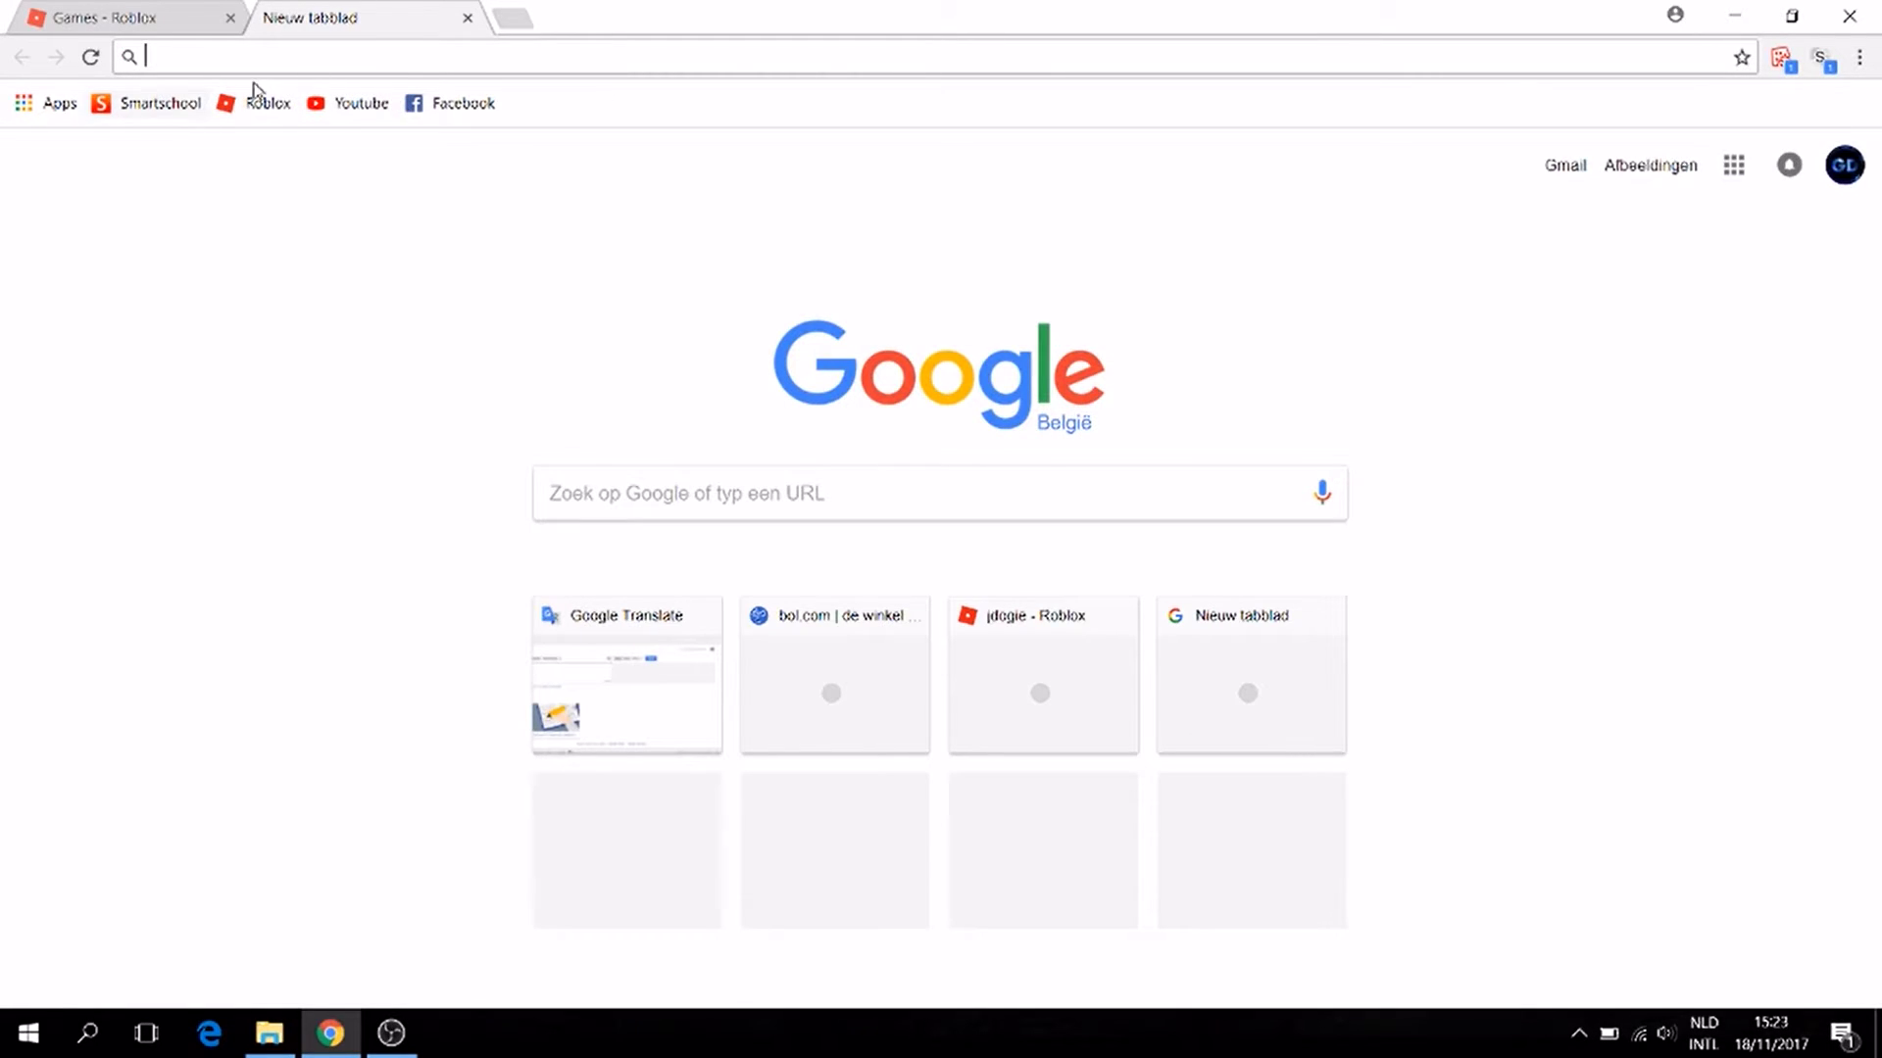
pyautogui.click(338, 108)
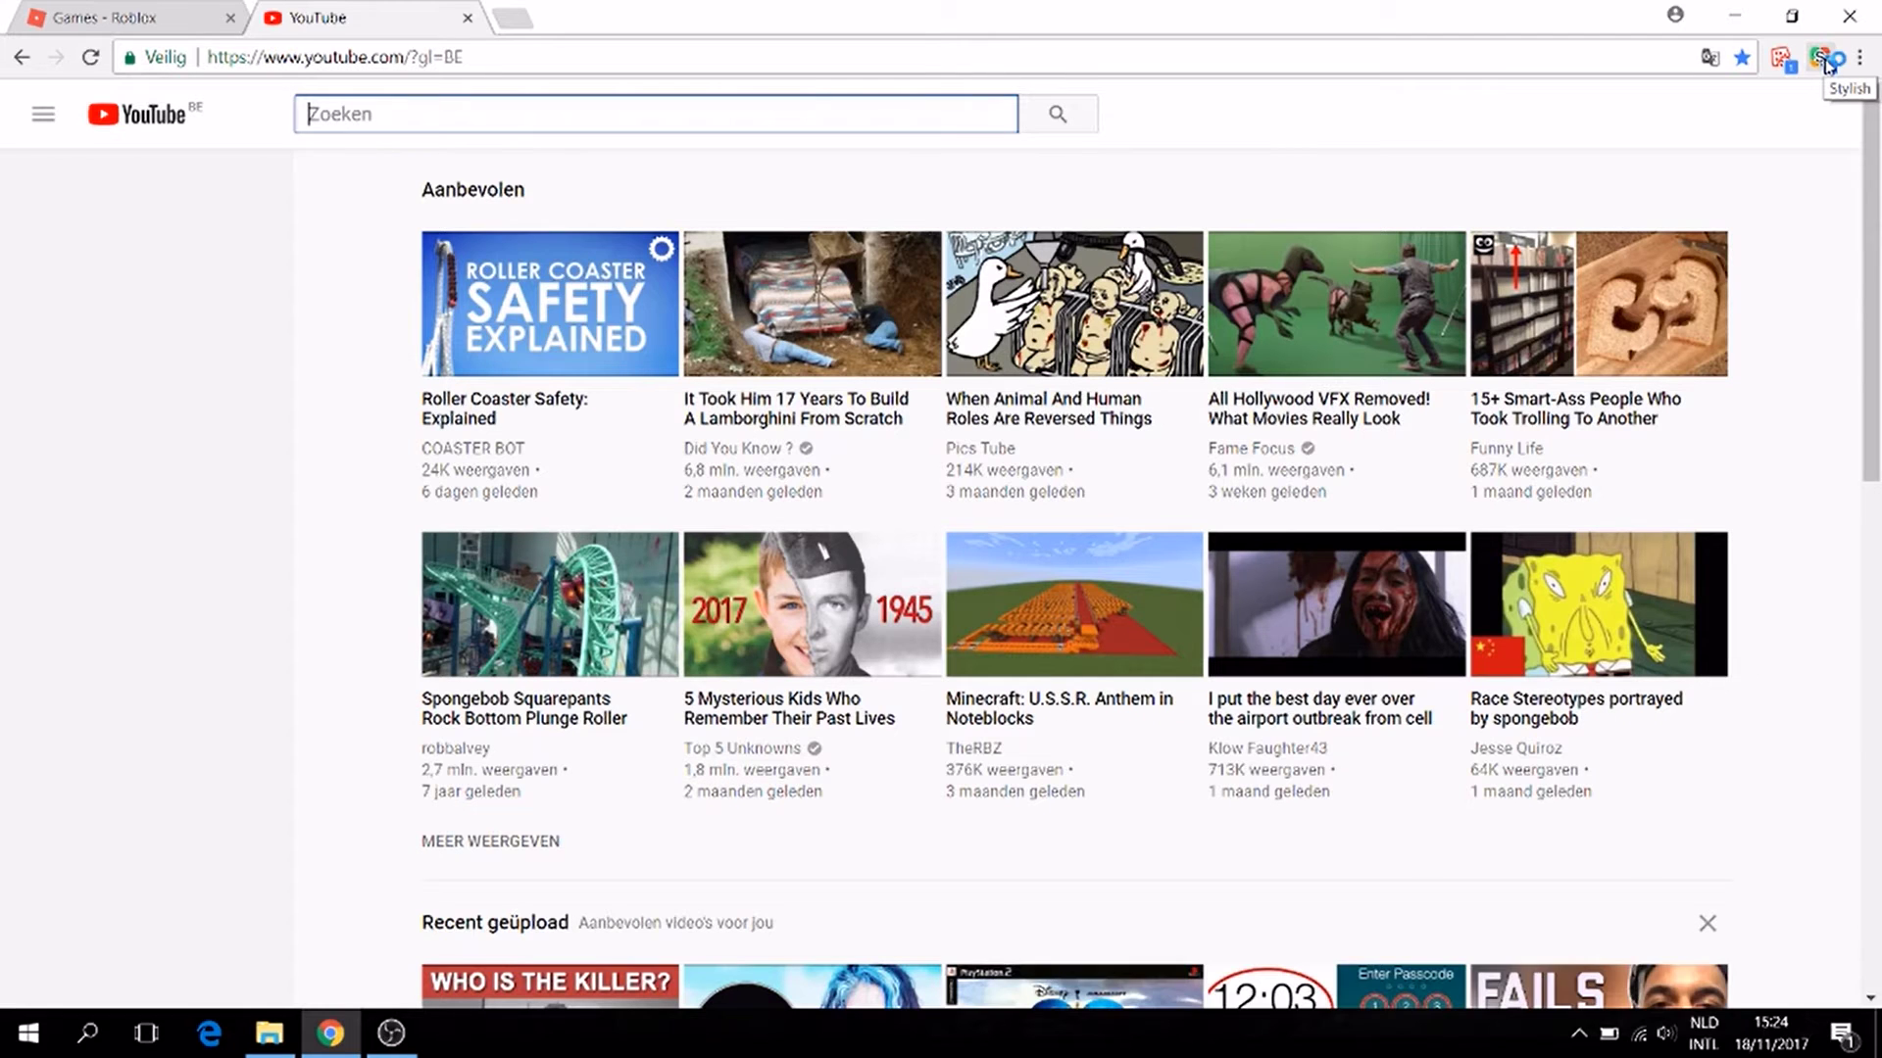
pyautogui.click(1823, 61)
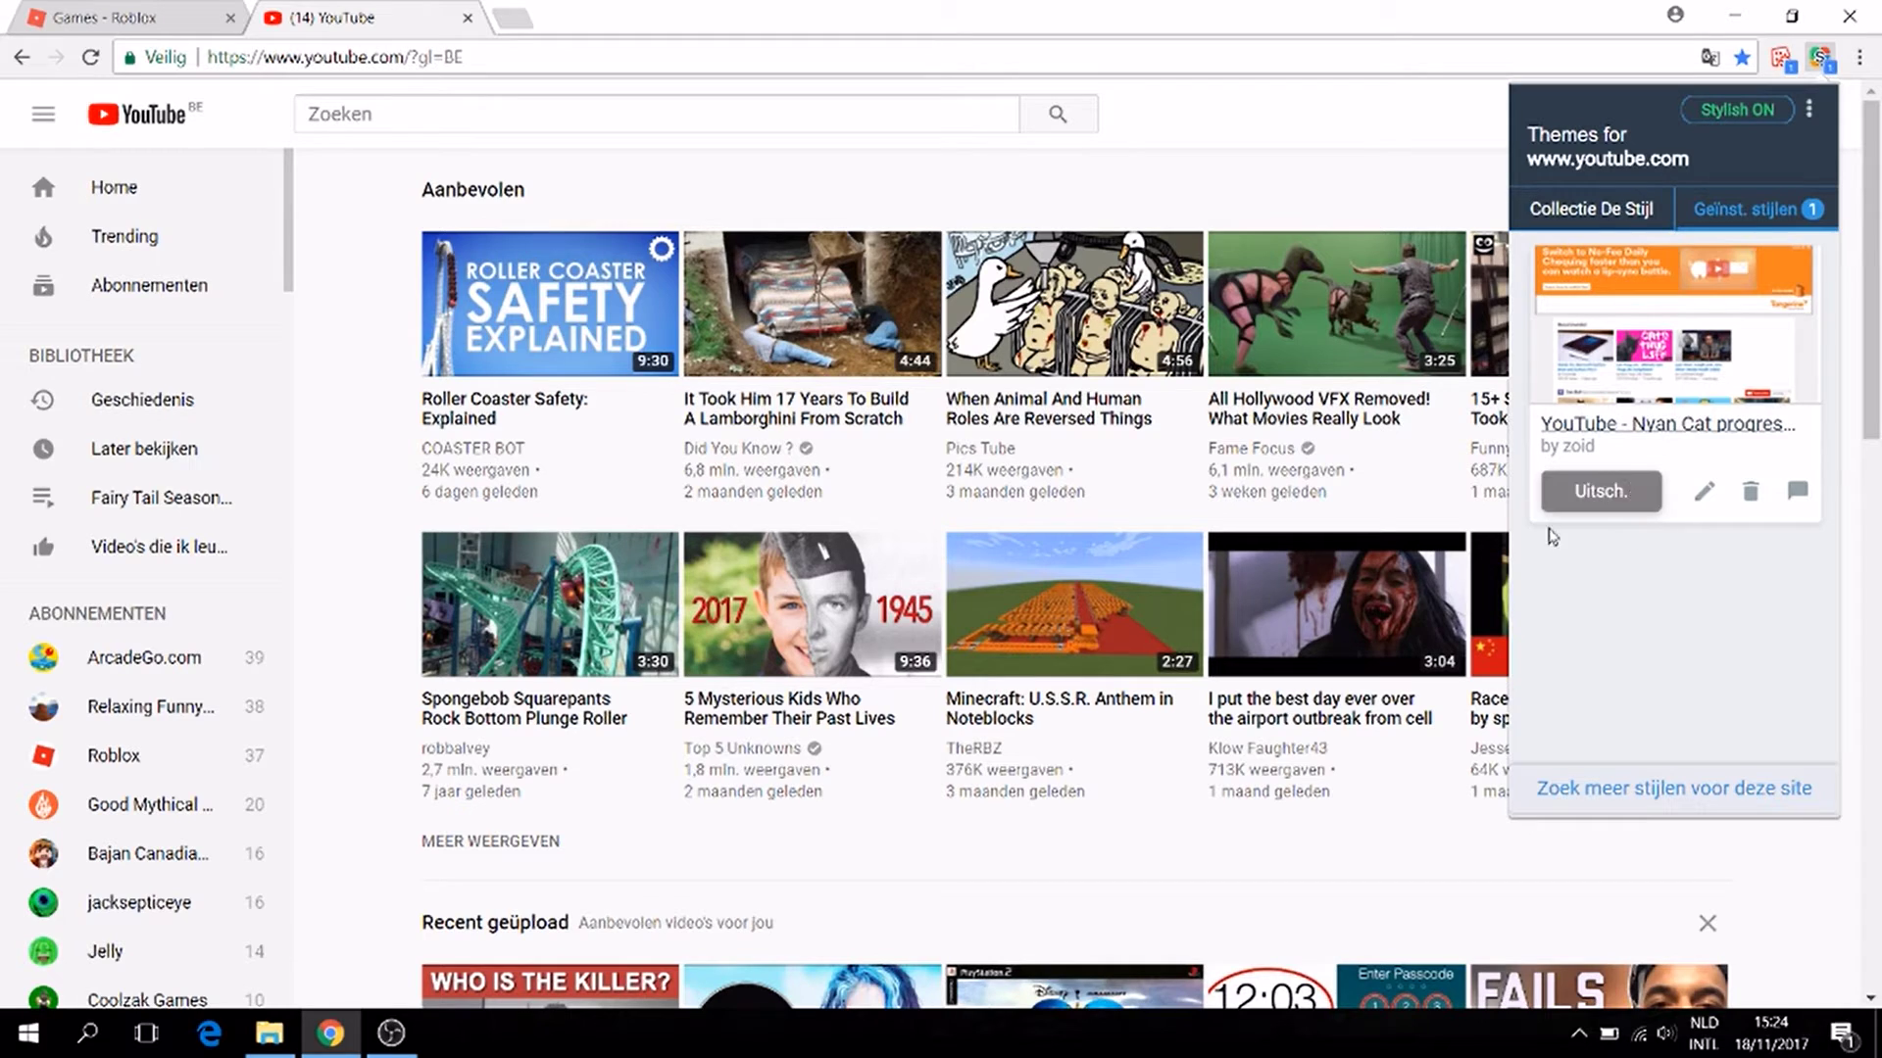
# Step: Toggle the Nyan Cat YouTube style, pause the video's ad, and clear the notification count
pyautogui.click(1602, 495)
pyautogui.click(1827, 62)
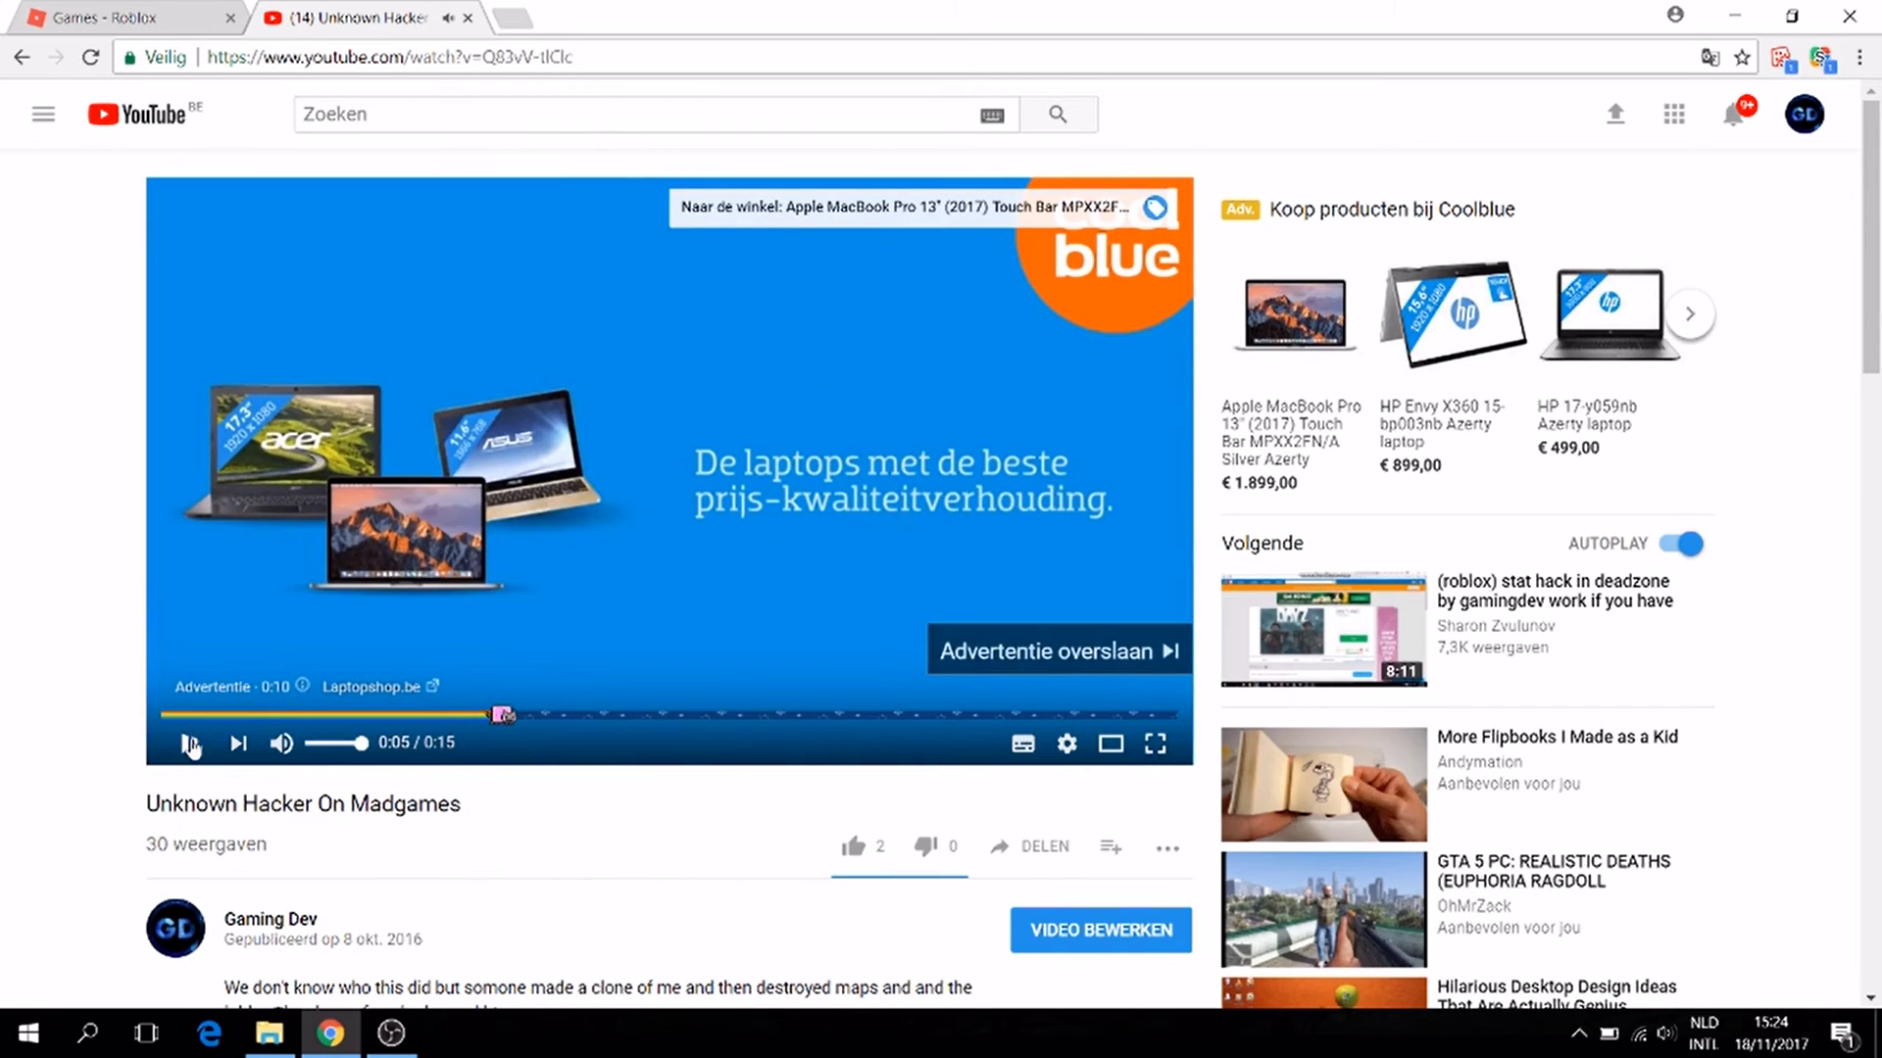
pyautogui.click(529, 480)
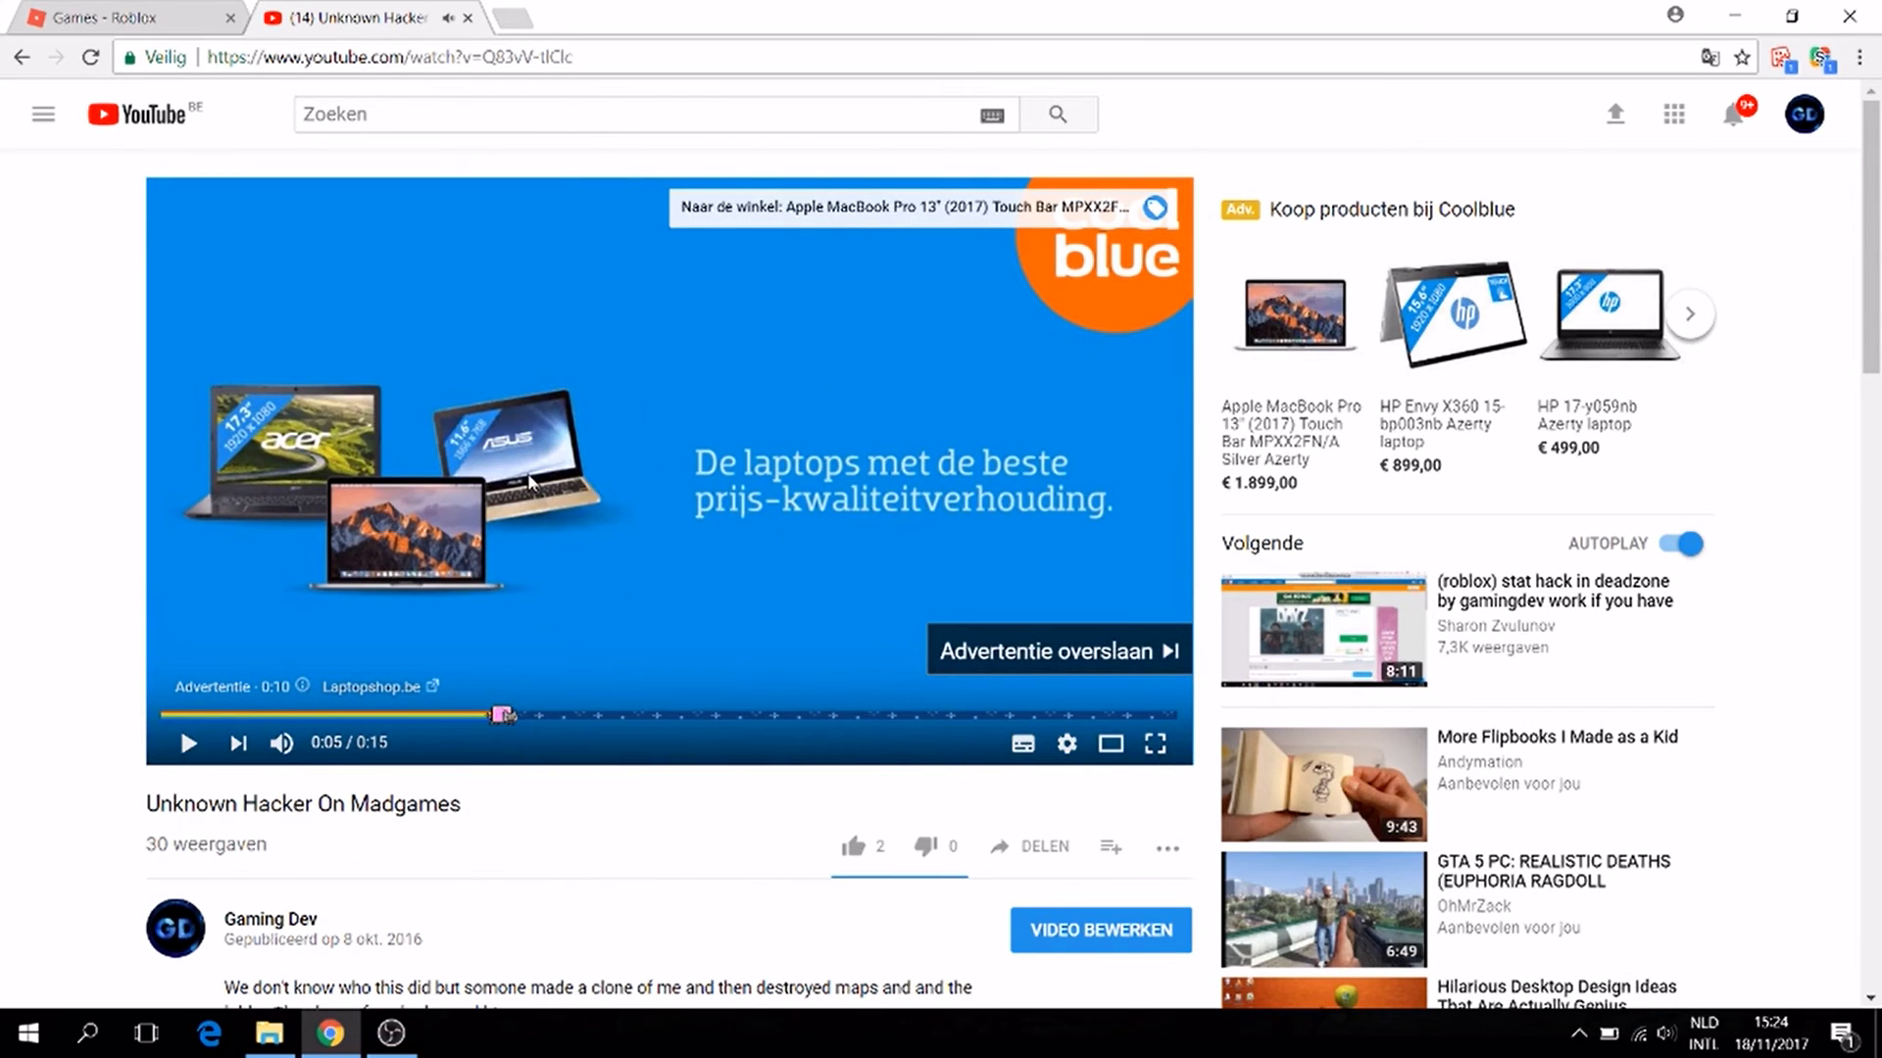
pyautogui.click(1734, 116)
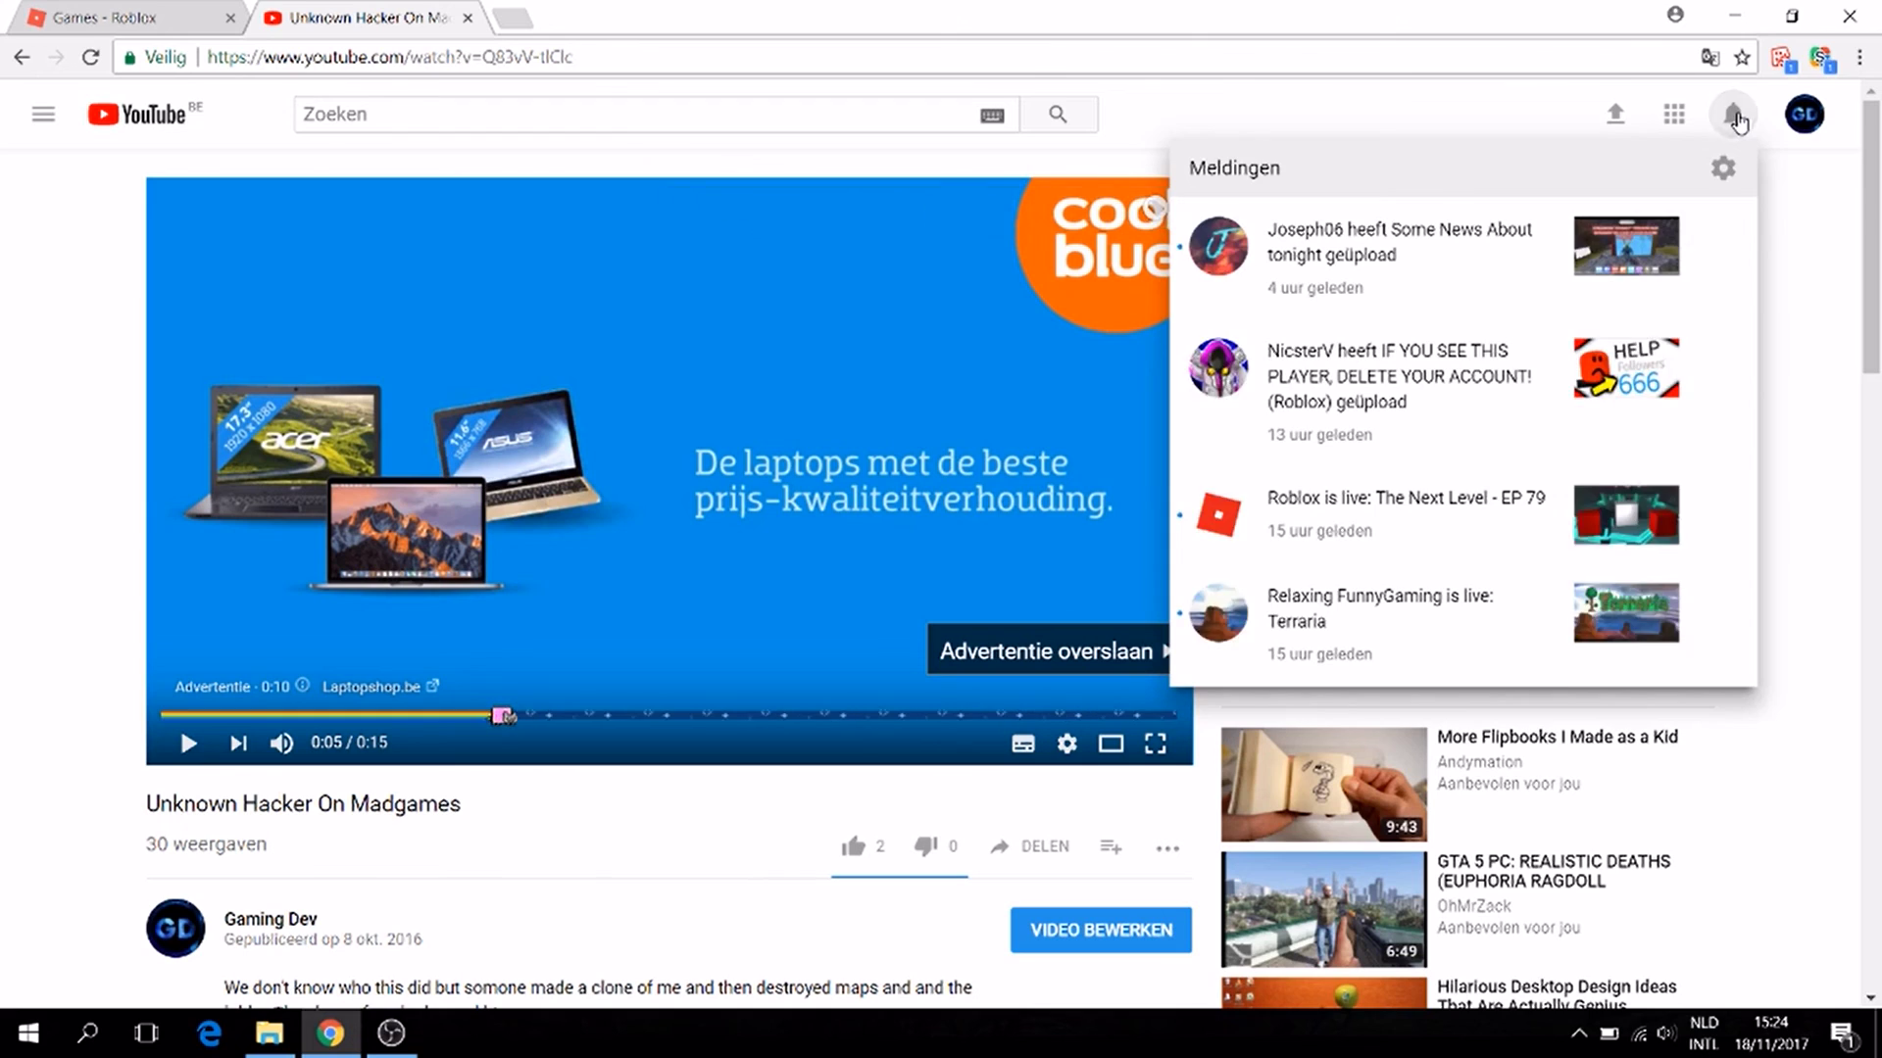
pyautogui.click(1734, 116)
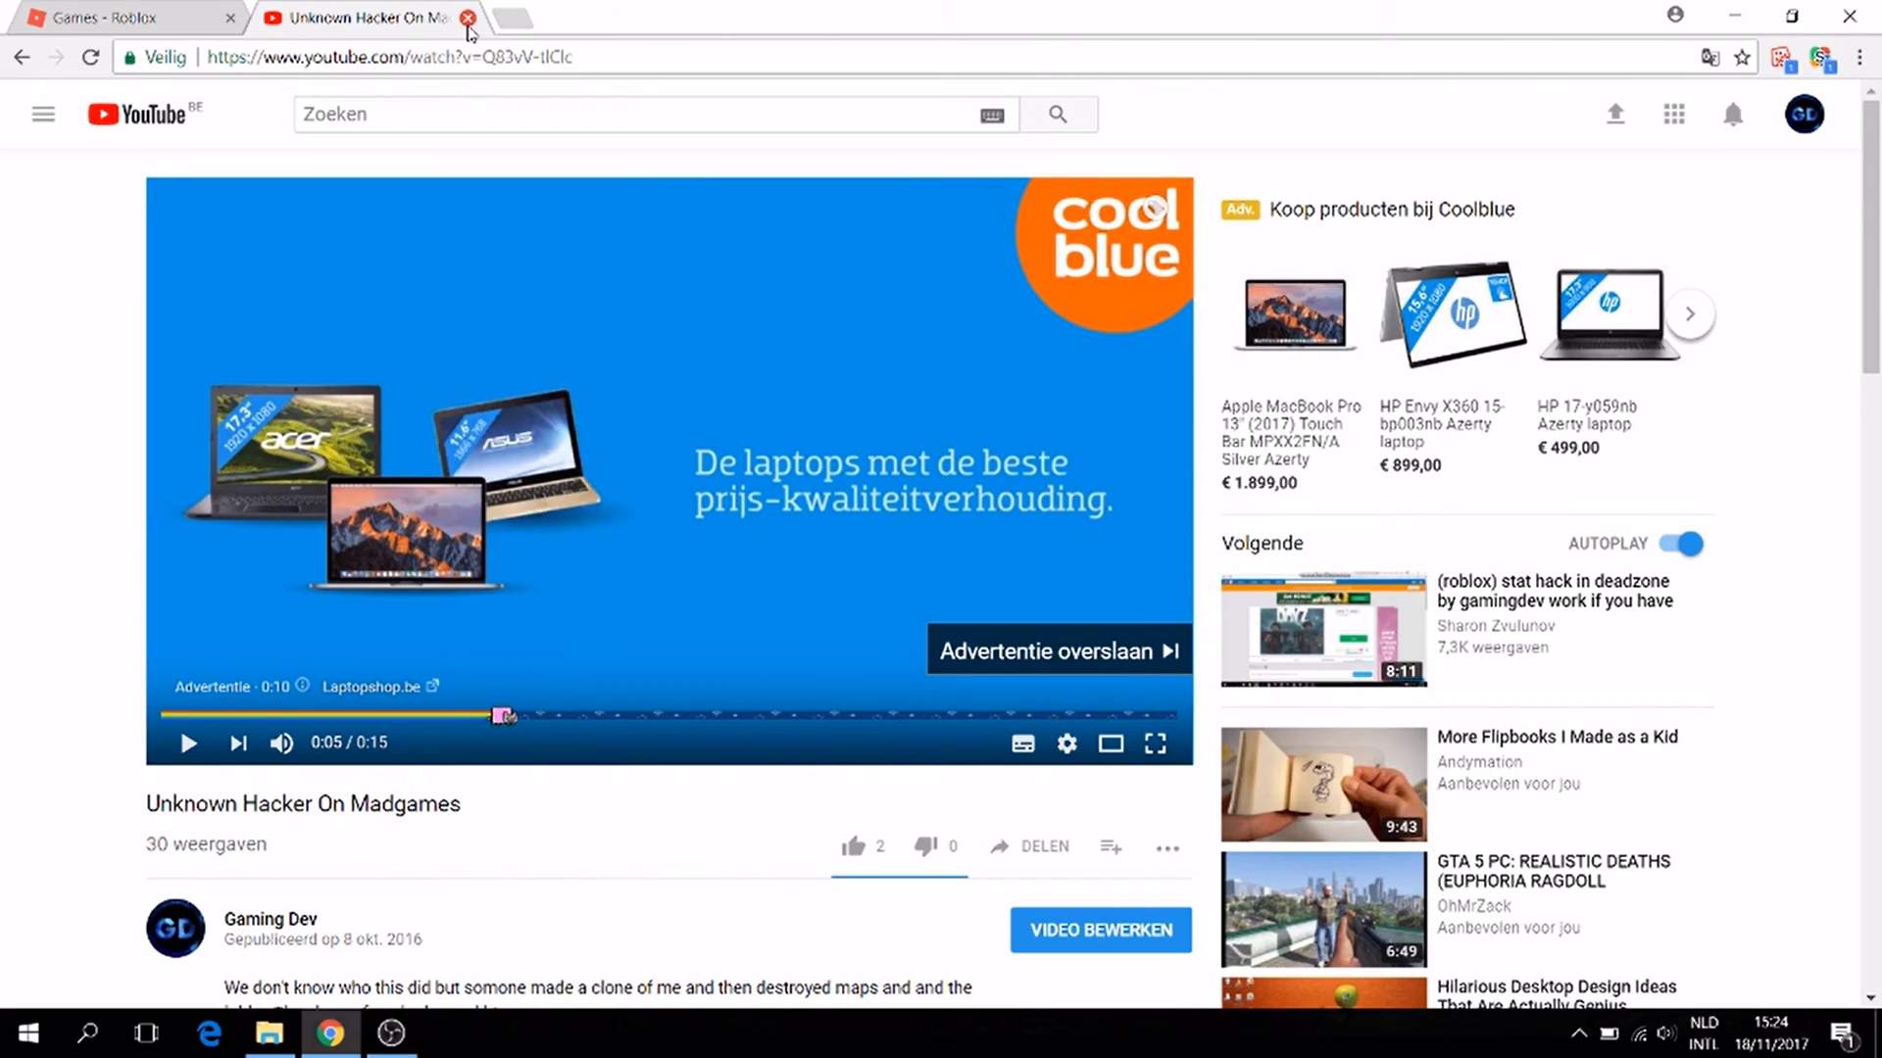